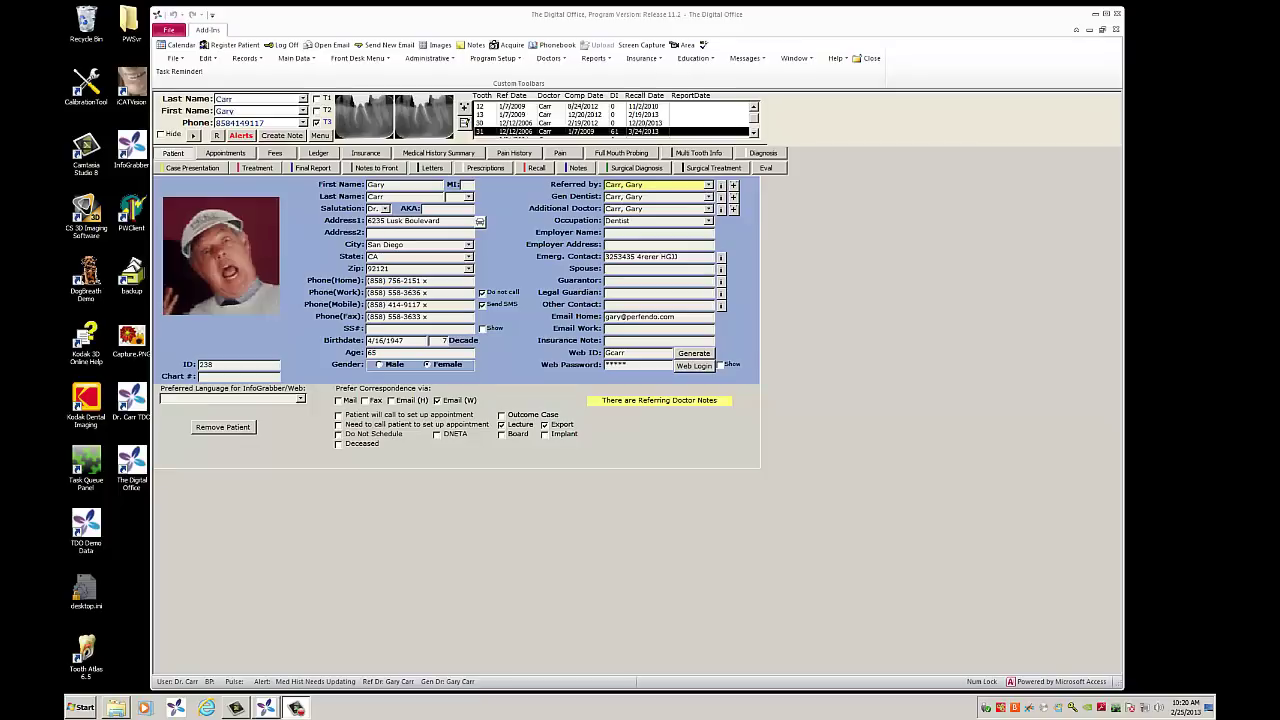
- Open the patient's images in the Image Organizer and show the list of lectures
{"action": "left_click", "coordinate": [440, 46]}
{"action": "left_click", "coordinate": [440, 46]}
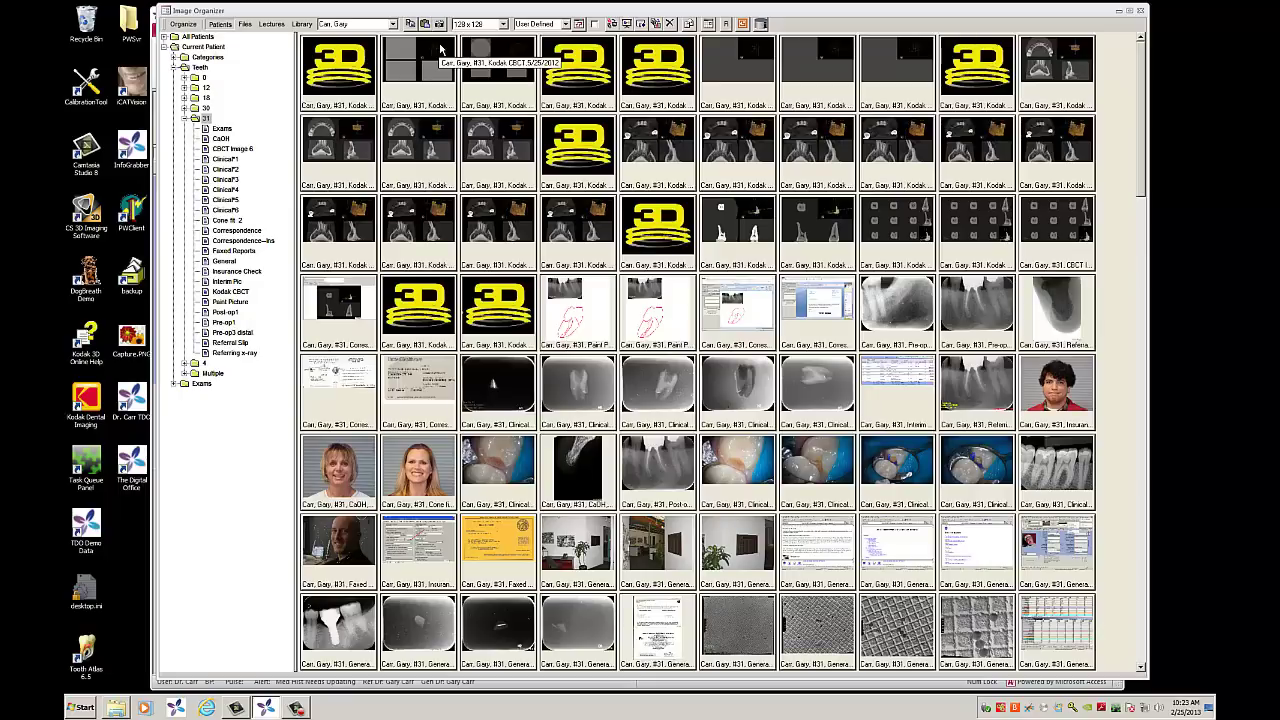
{"action": "left_click", "coordinate": [272, 25]}
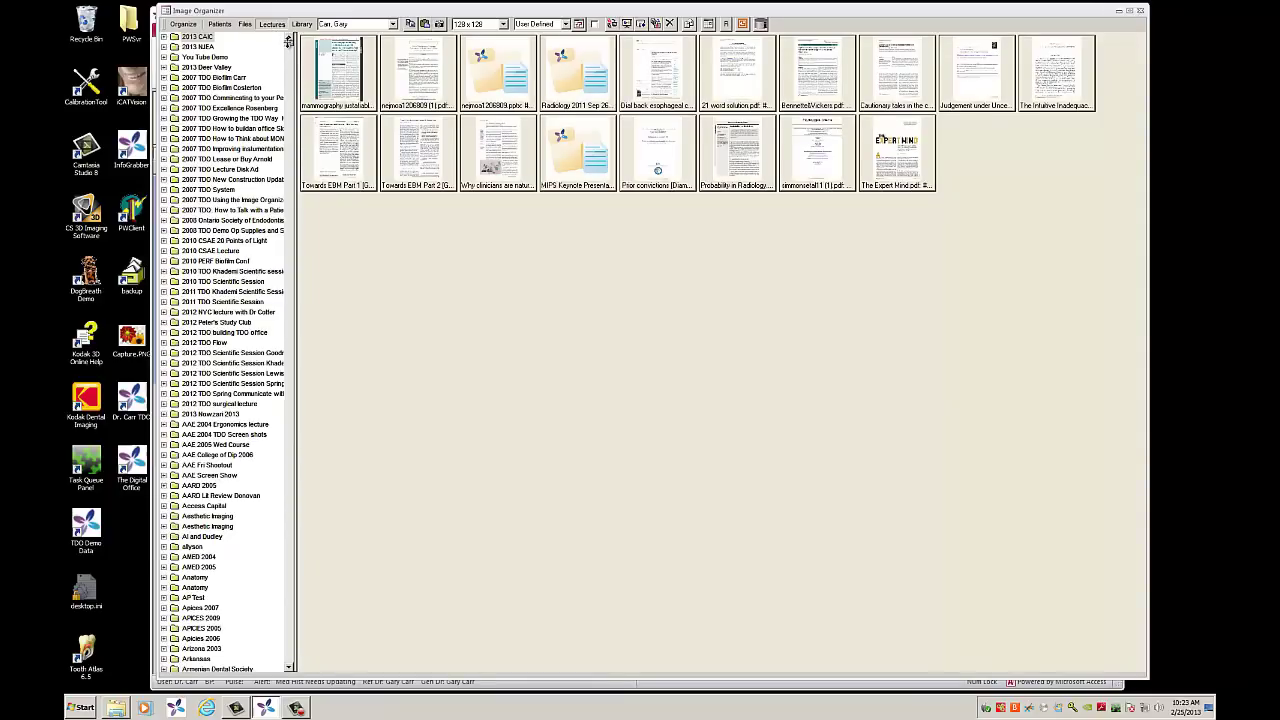
- Add a new lecture named YouTube Demo at the end of the lecture list and open it
{"action": "left_click_drag", "start_coordinate": [288, 40], "coordinate": [288, 660]}
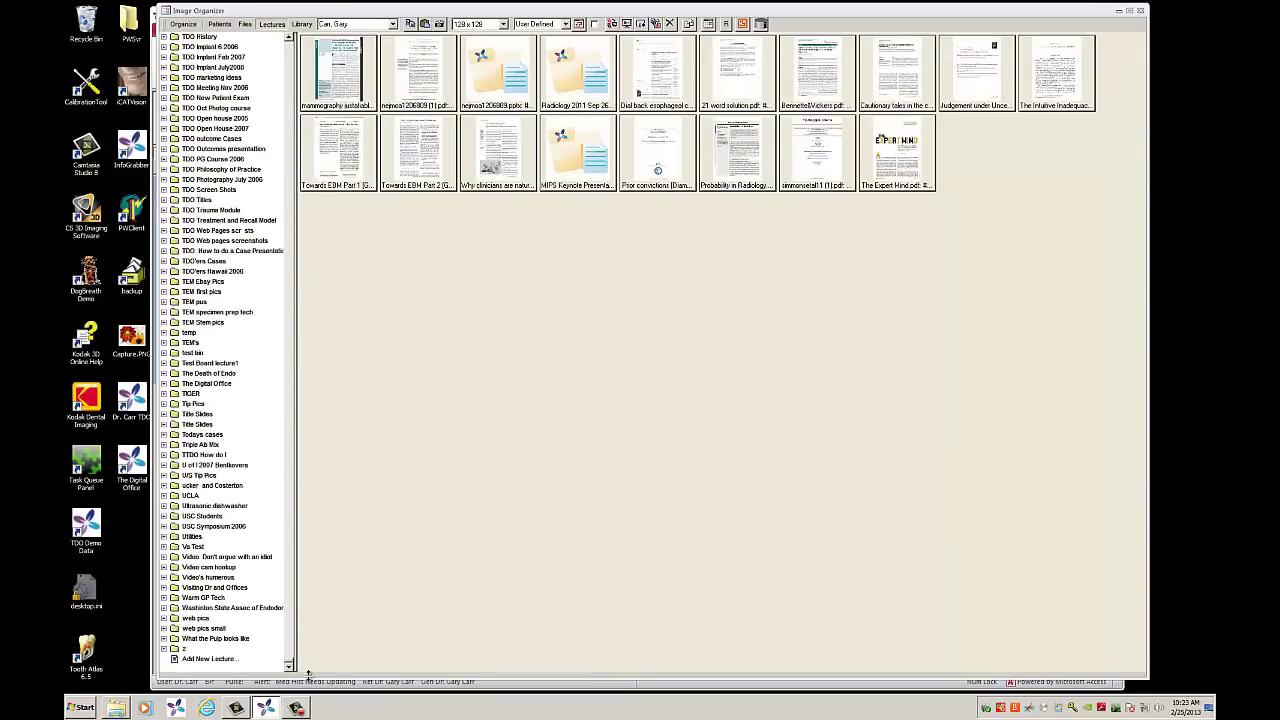
{"action": "left_click", "coordinate": [212, 659]}
{"action": "type", "text": "YouT"}
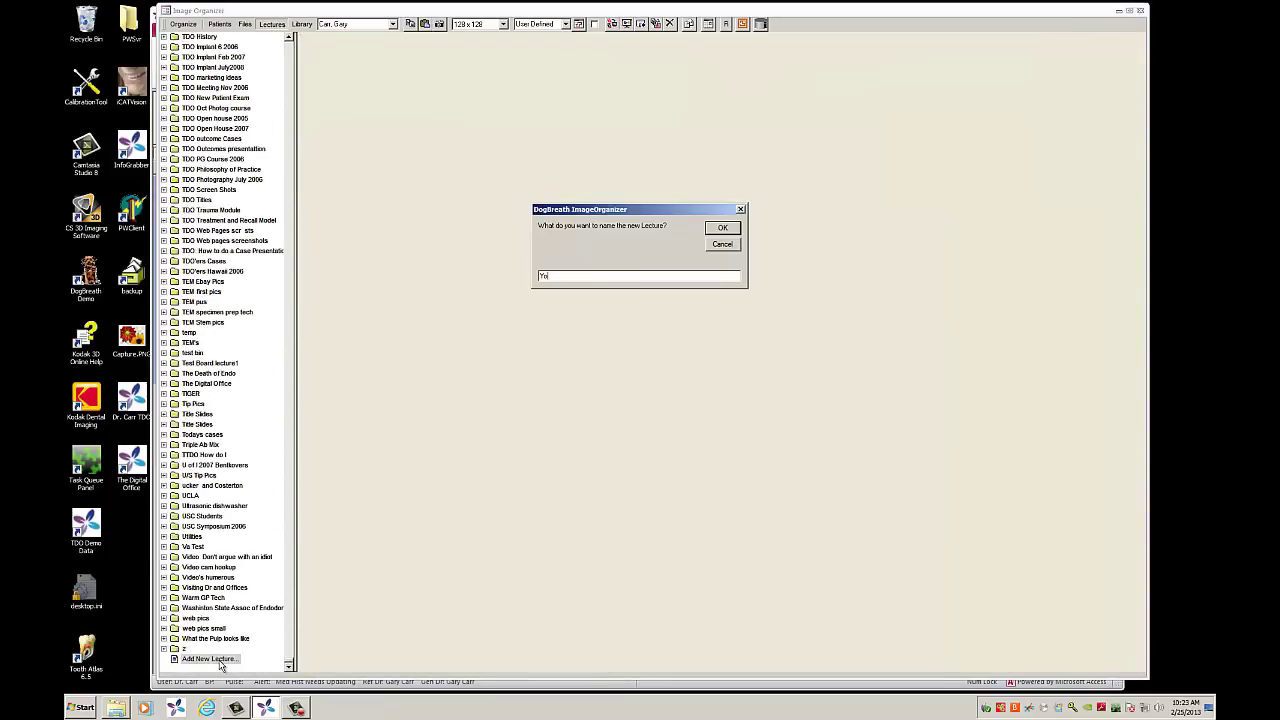
{"action": "type", "text": "ube Demo"}
{"action": "left_click", "coordinate": [722, 228]}
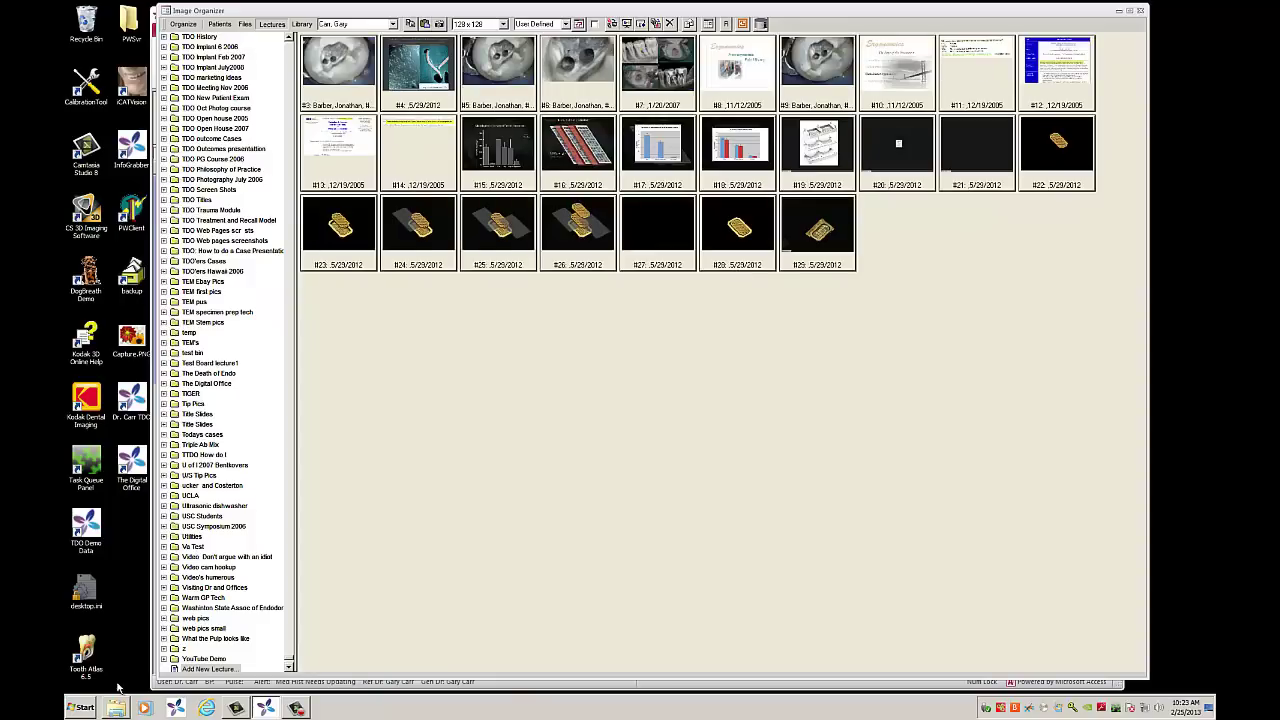
{"action": "left_click", "coordinate": [184, 660]}
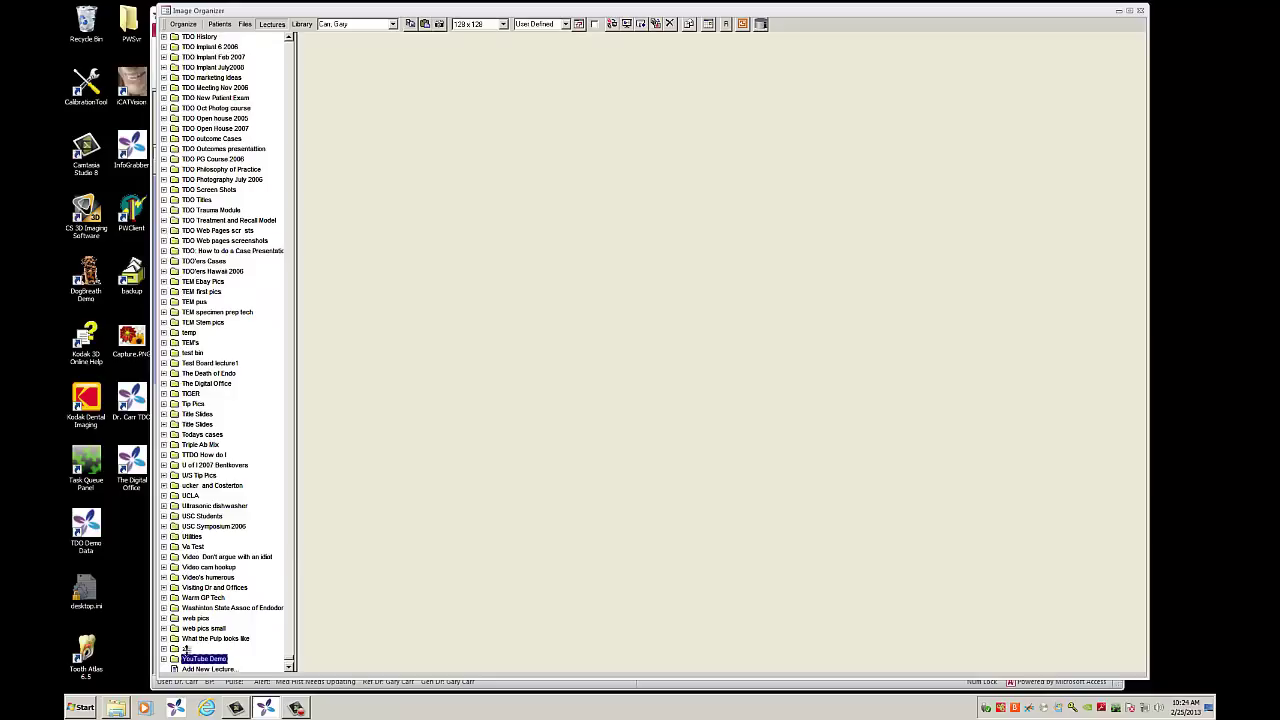
- Split the organizer into two panes and show the library's TDO File Types folder in the second pane
{"action": "left_click", "coordinate": [184, 24]}
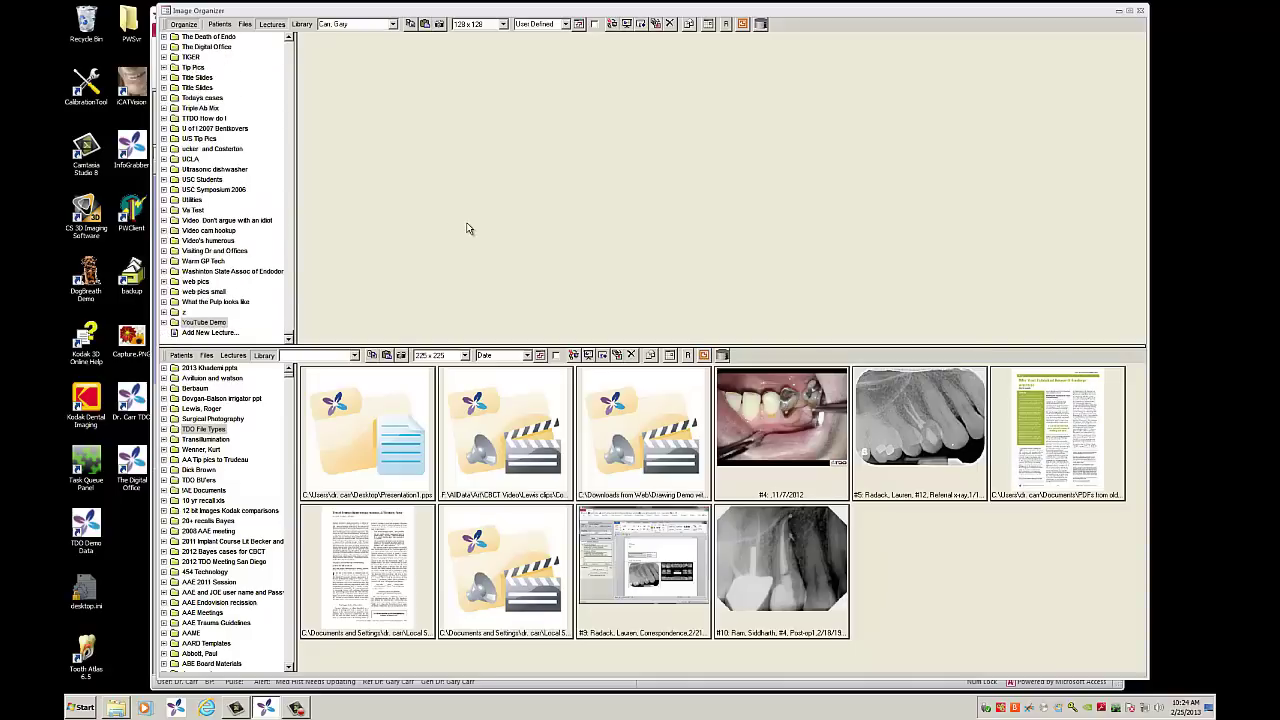
{"action": "left_click", "coordinate": [264, 356]}
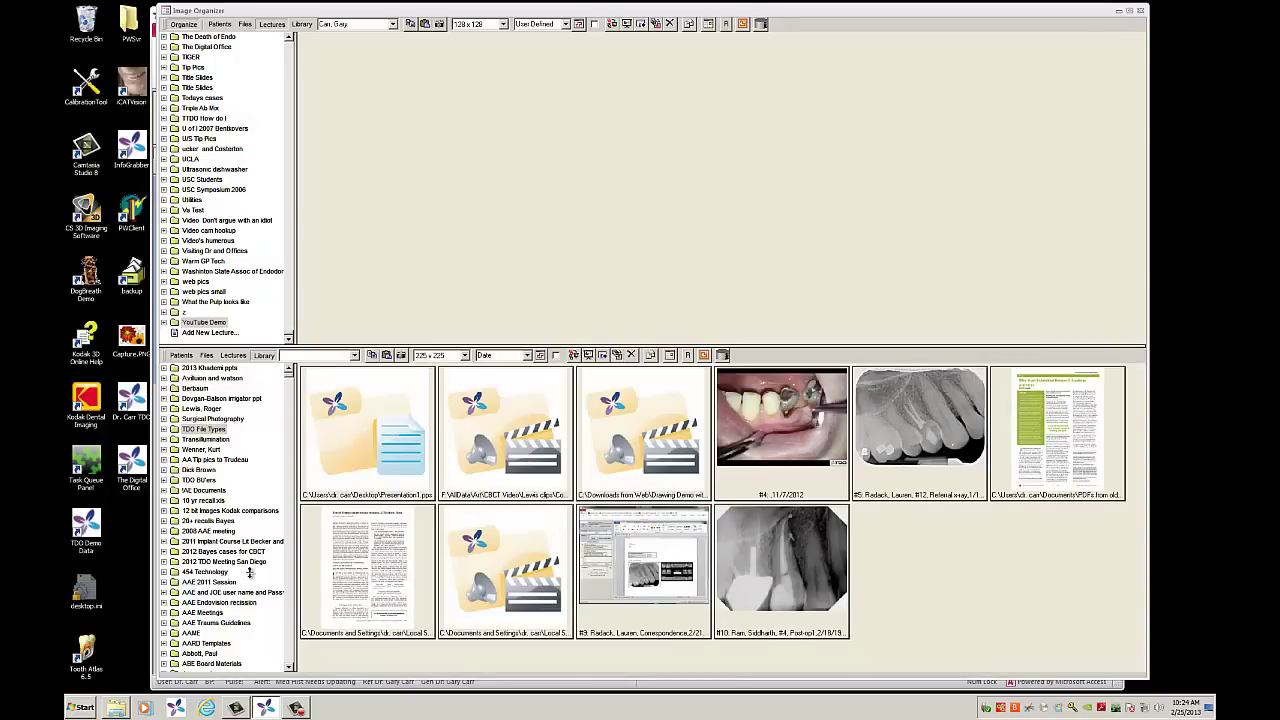
{"action": "left_click", "coordinate": [203, 430]}
- Copy all the items of the TDO File Types folder into the YouTube Demo lecture
{"action": "left_click", "coordinate": [356, 465]}
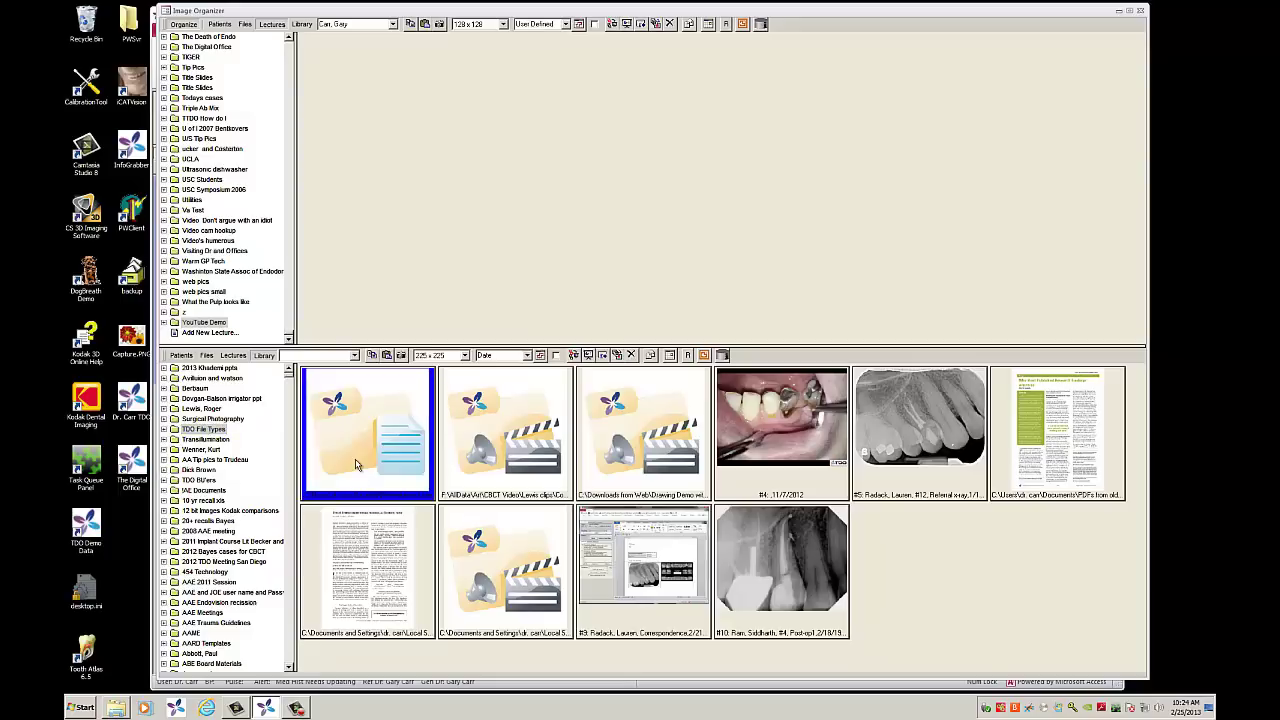
{"action": "left_click", "coordinate": [800, 604]}
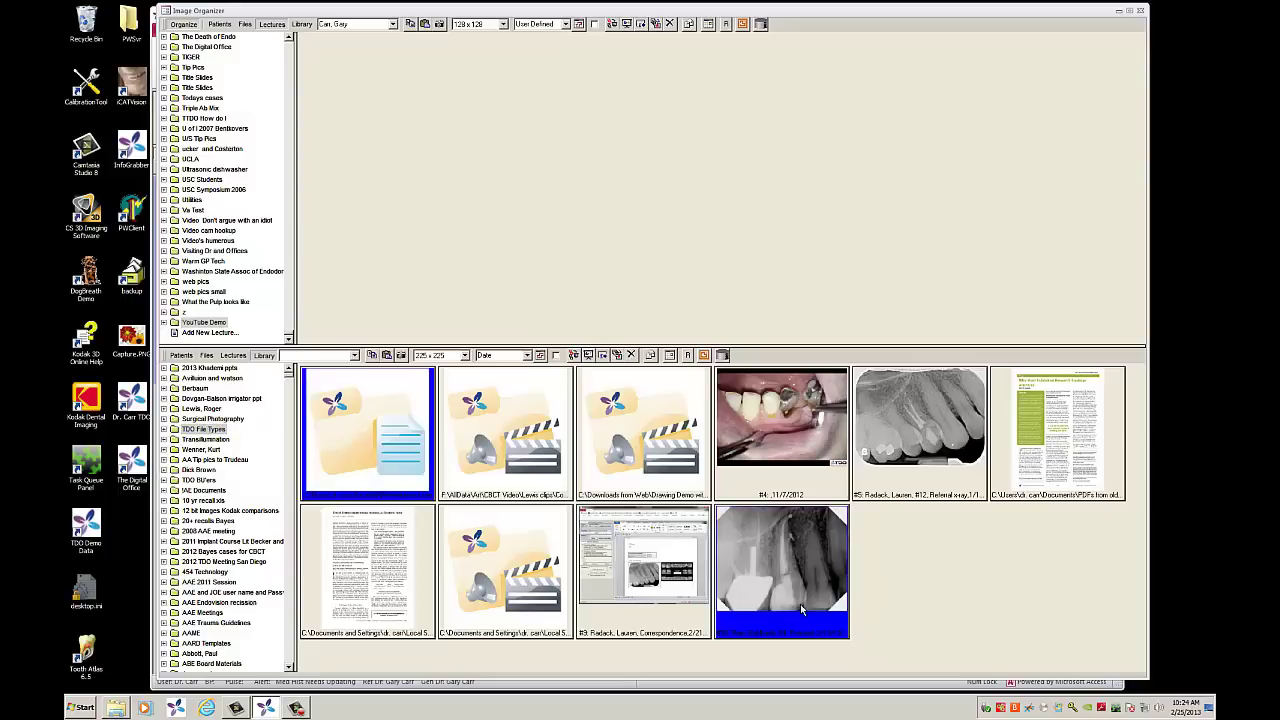
{"action": "left_click", "coordinate": [336, 418]}
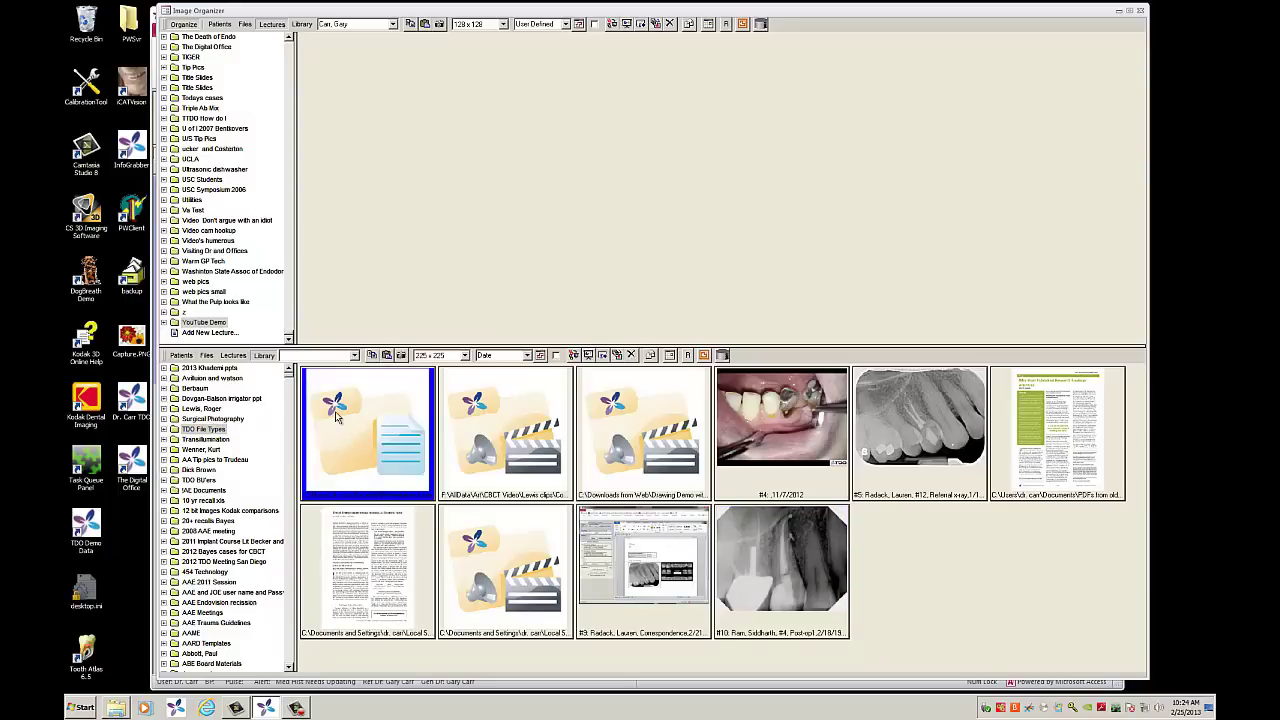
{"action": "left_click", "coordinate": [775, 550], "text": "shift"}
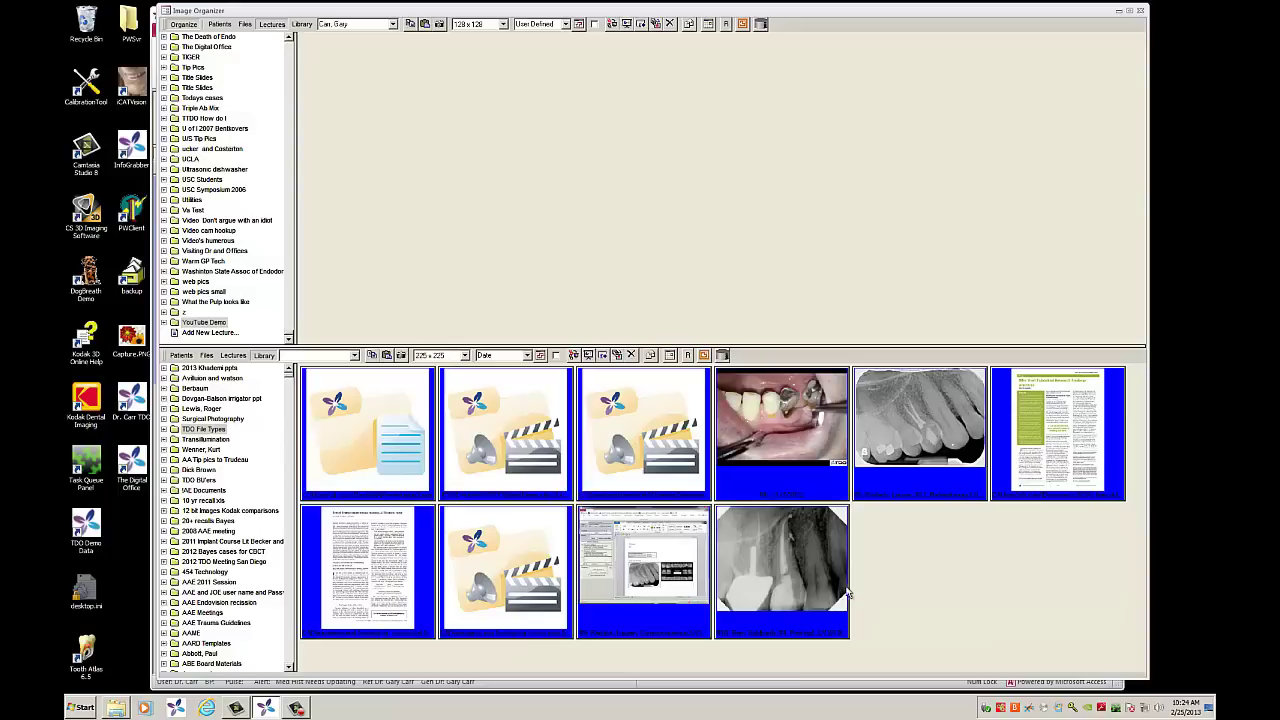
{"action": "left_click_drag", "start_coordinate": [808, 505], "coordinate": [790, 256]}
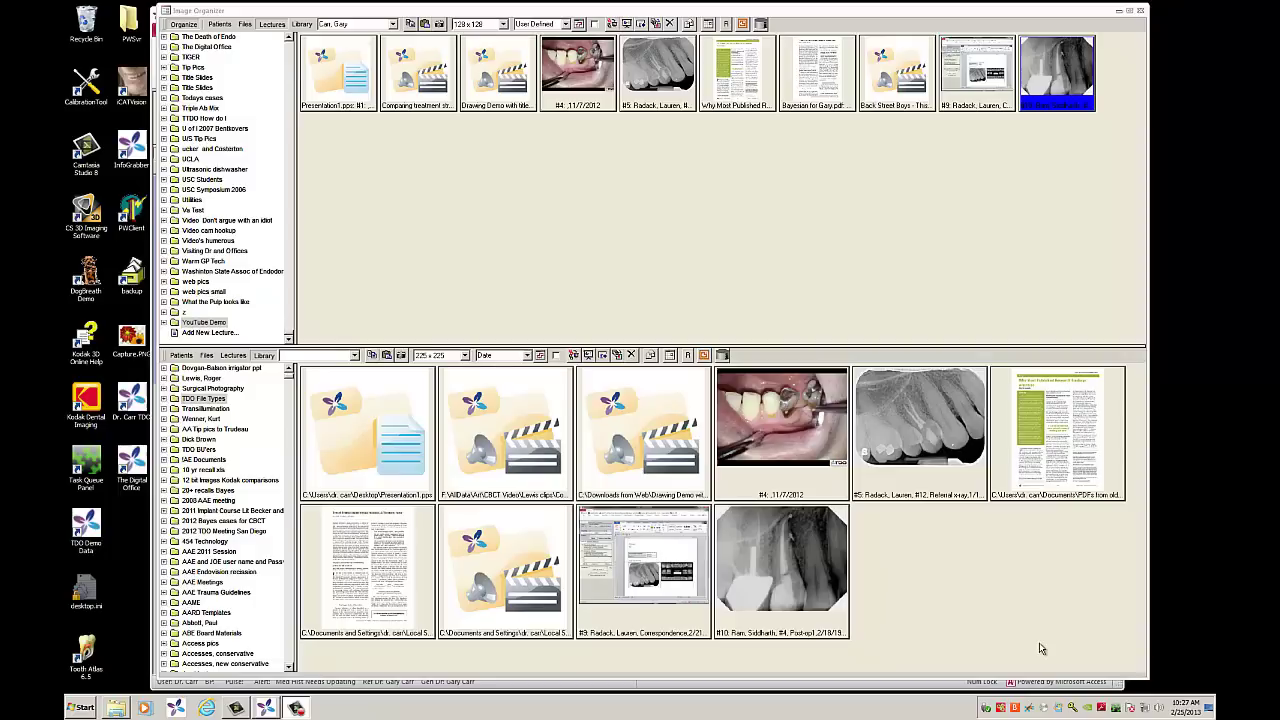
- Add the first video clip from the library's Berbaum folder to the YouTube Demo lecture
{"action": "left_click", "coordinate": [288, 371]}
{"action": "left_click", "coordinate": [288, 371]}
{"action": "left_click", "coordinate": [186, 388]}
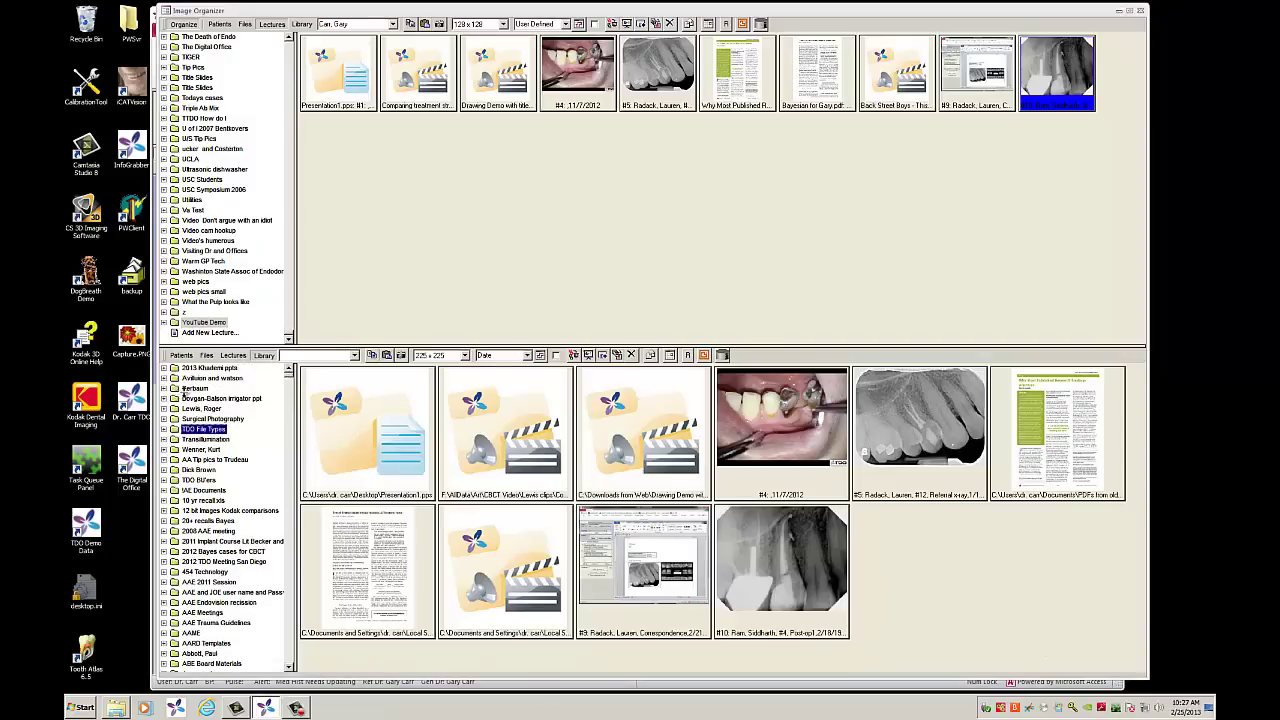
{"action": "left_click", "coordinate": [377, 447]}
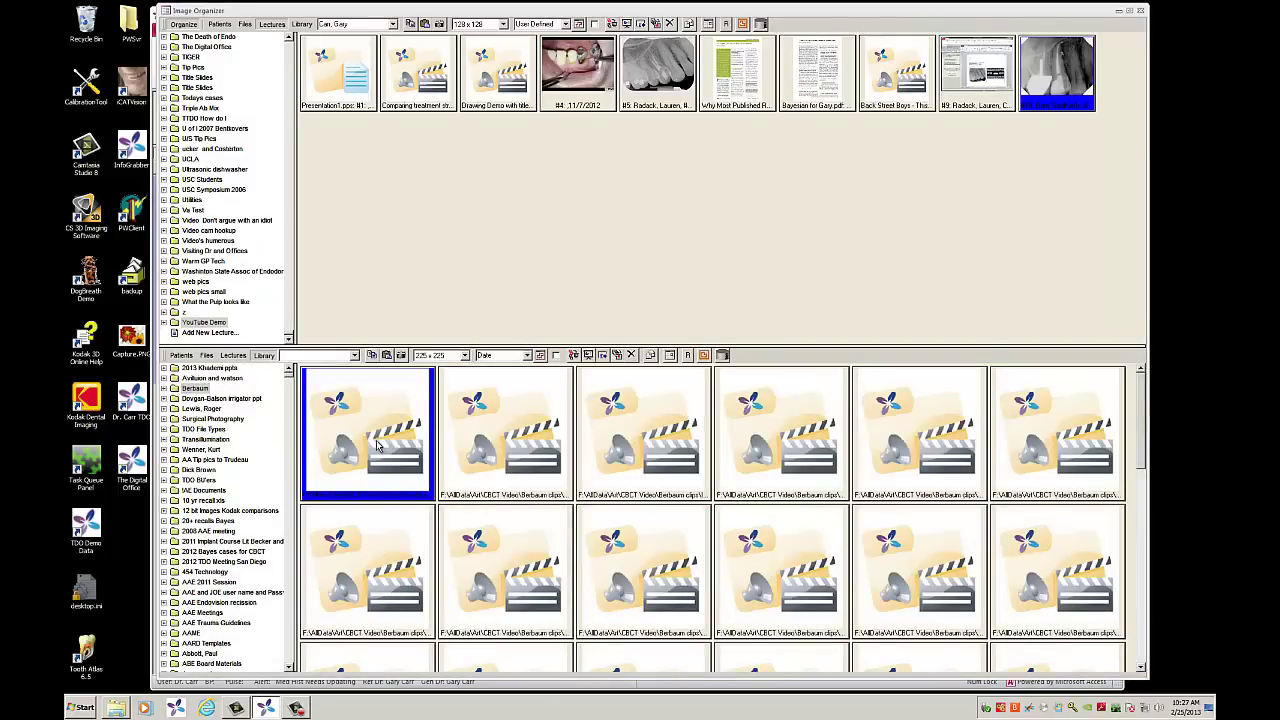
{"action": "left_click_drag", "start_coordinate": [377, 447], "coordinate": [393, 286]}
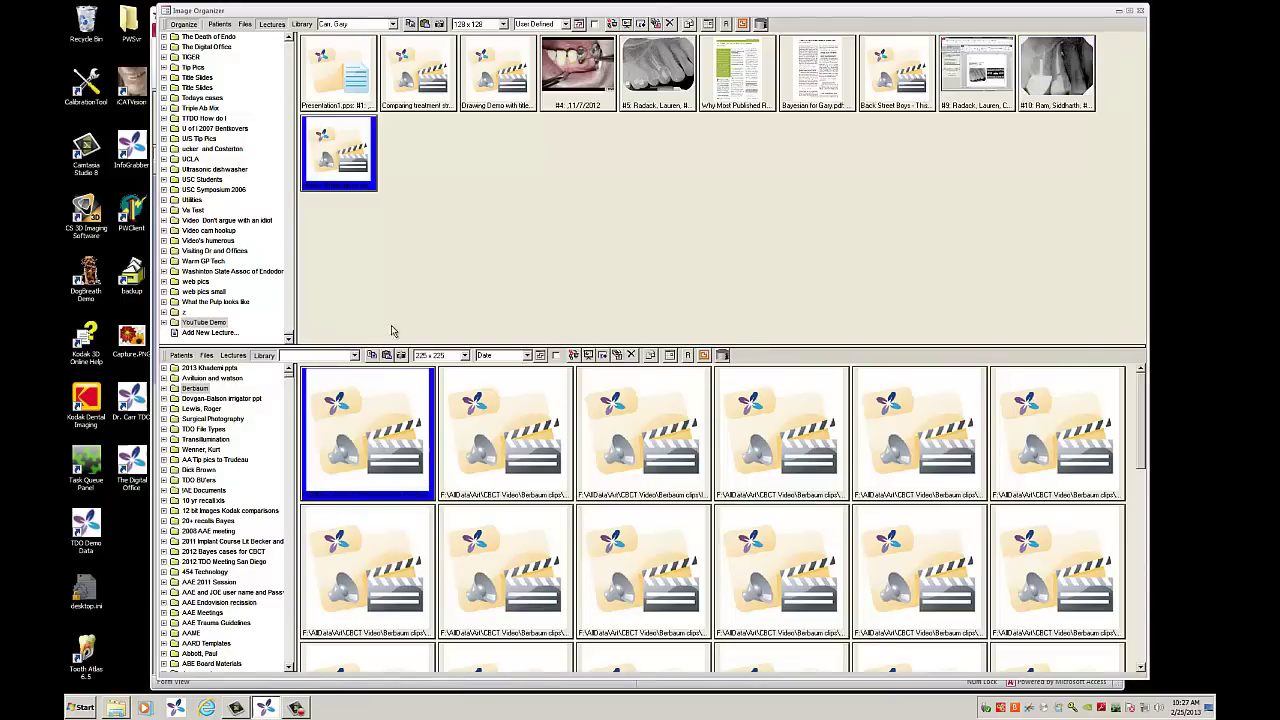
- Add the first document from the library's 20+ recalls Bayes folder to the YouTube Demo lecture
{"action": "left_click", "coordinate": [210, 520]}
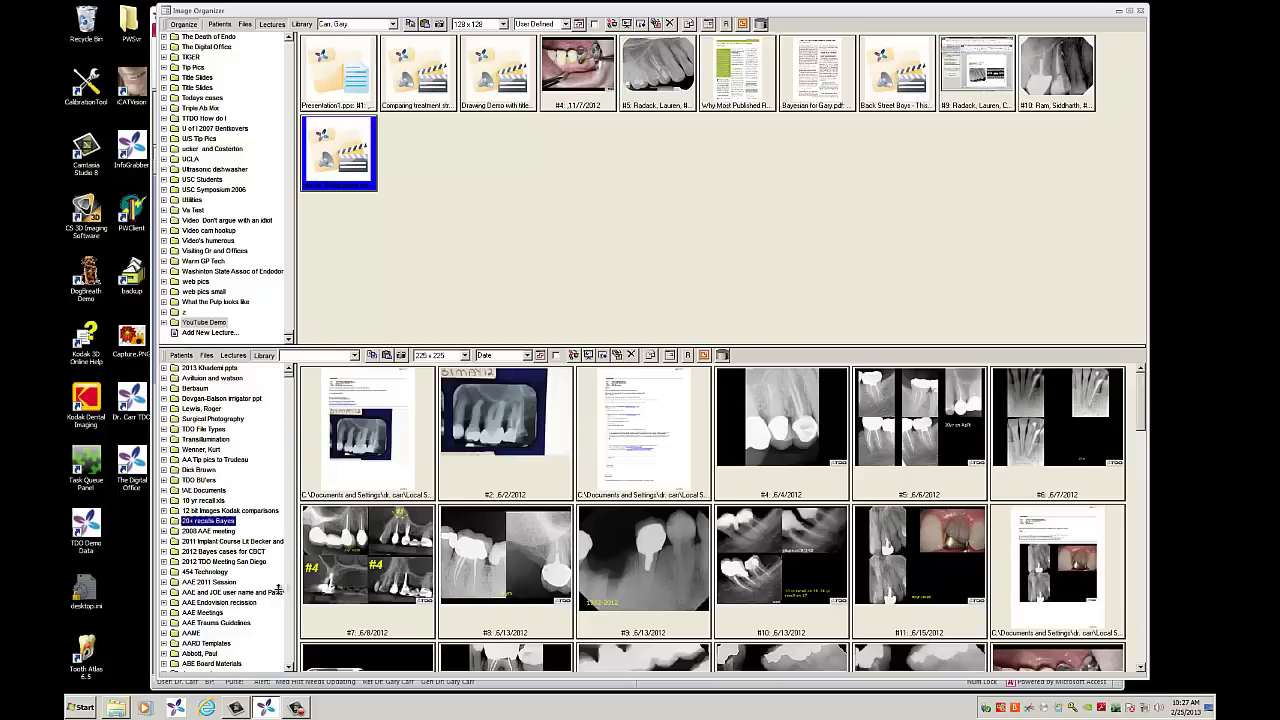
{"action": "left_click", "coordinate": [388, 456]}
{"action": "left_click_drag", "start_coordinate": [388, 456], "coordinate": [488, 237]}
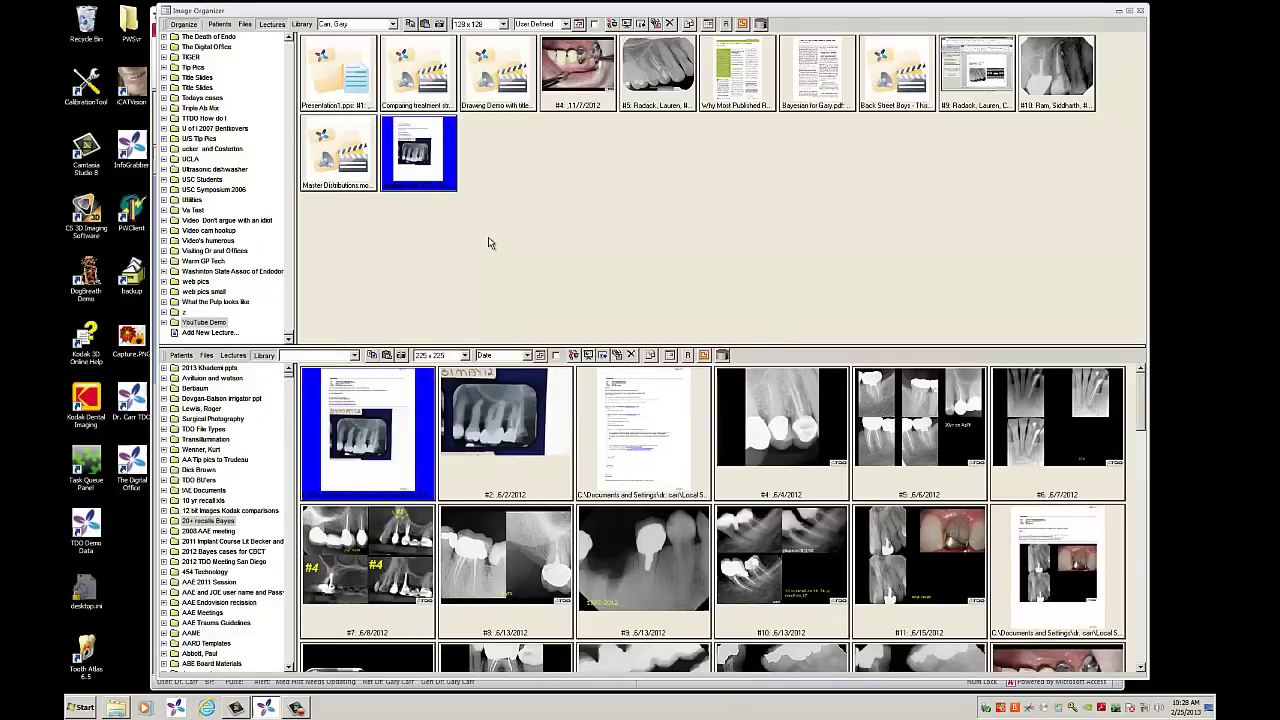
- Add the first three images from the library's "Accesses, new conservative" folder to the YouTube Demo lecture
{"action": "left_click", "coordinate": [290, 667]}
{"action": "left_click", "coordinate": [290, 667]}
{"action": "left_click", "coordinate": [290, 667]}
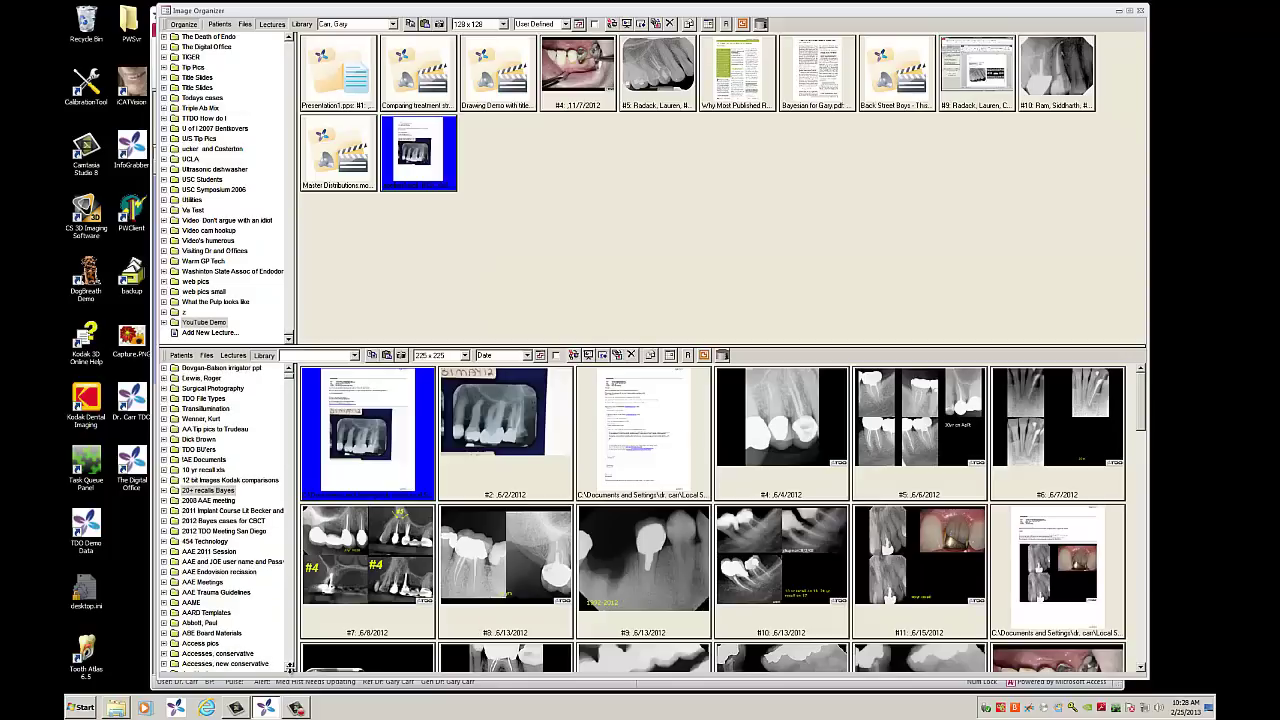
{"action": "left_click", "coordinate": [290, 667]}
{"action": "left_click", "coordinate": [290, 667]}
{"action": "left_click", "coordinate": [290, 667]}
{"action": "left_click", "coordinate": [218, 634]}
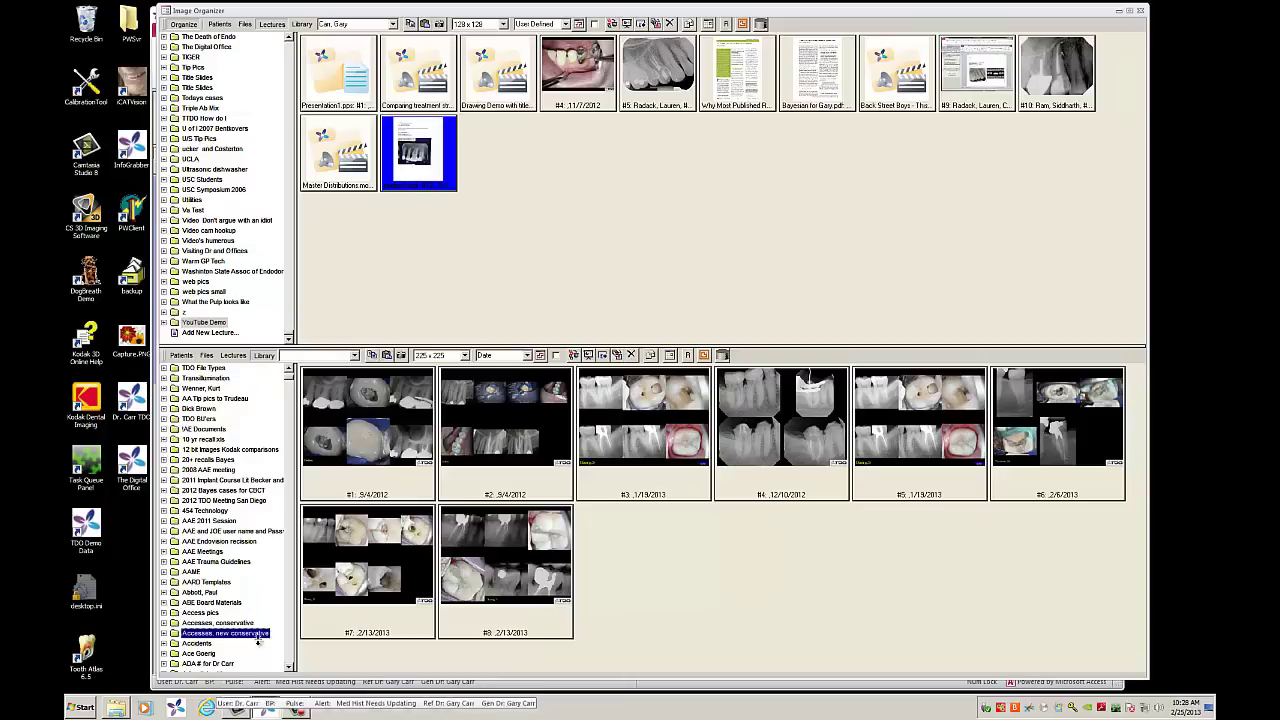
{"action": "left_click", "coordinate": [348, 463]}
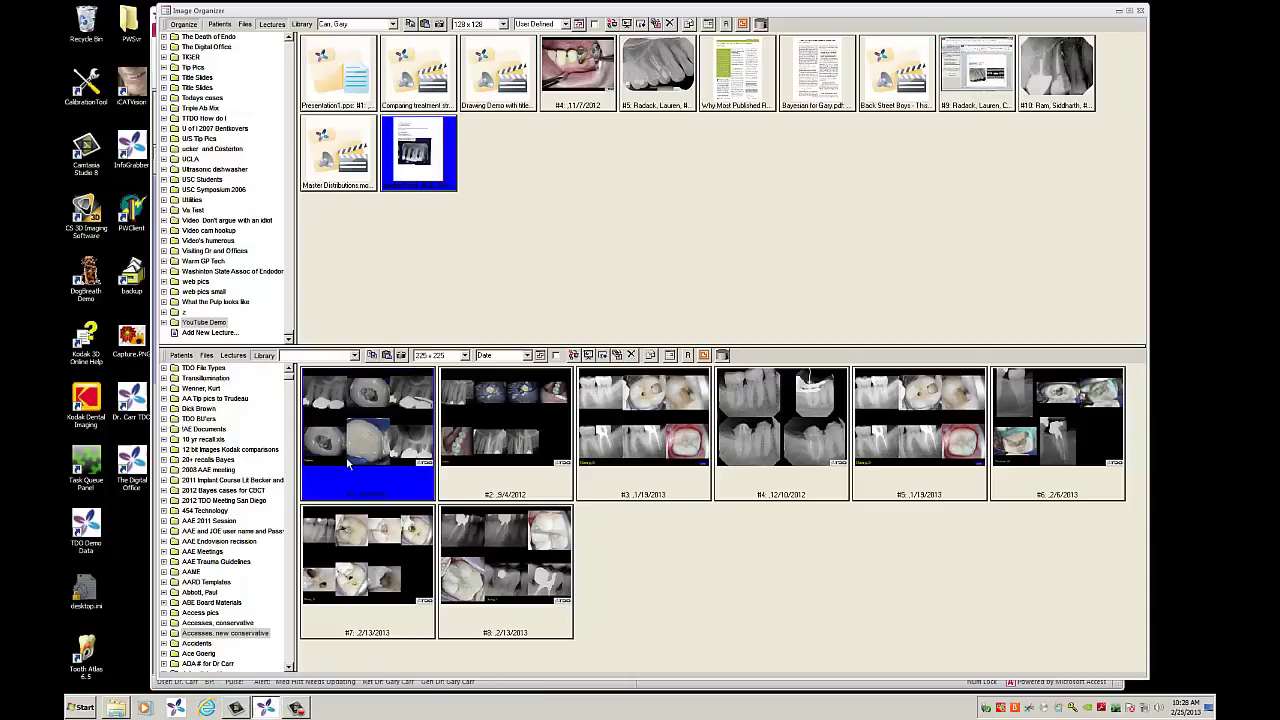
{"action": "left_click", "coordinate": [502, 448], "text": "ctrl"}
{"action": "left_click", "coordinate": [689, 450], "text": "ctrl"}
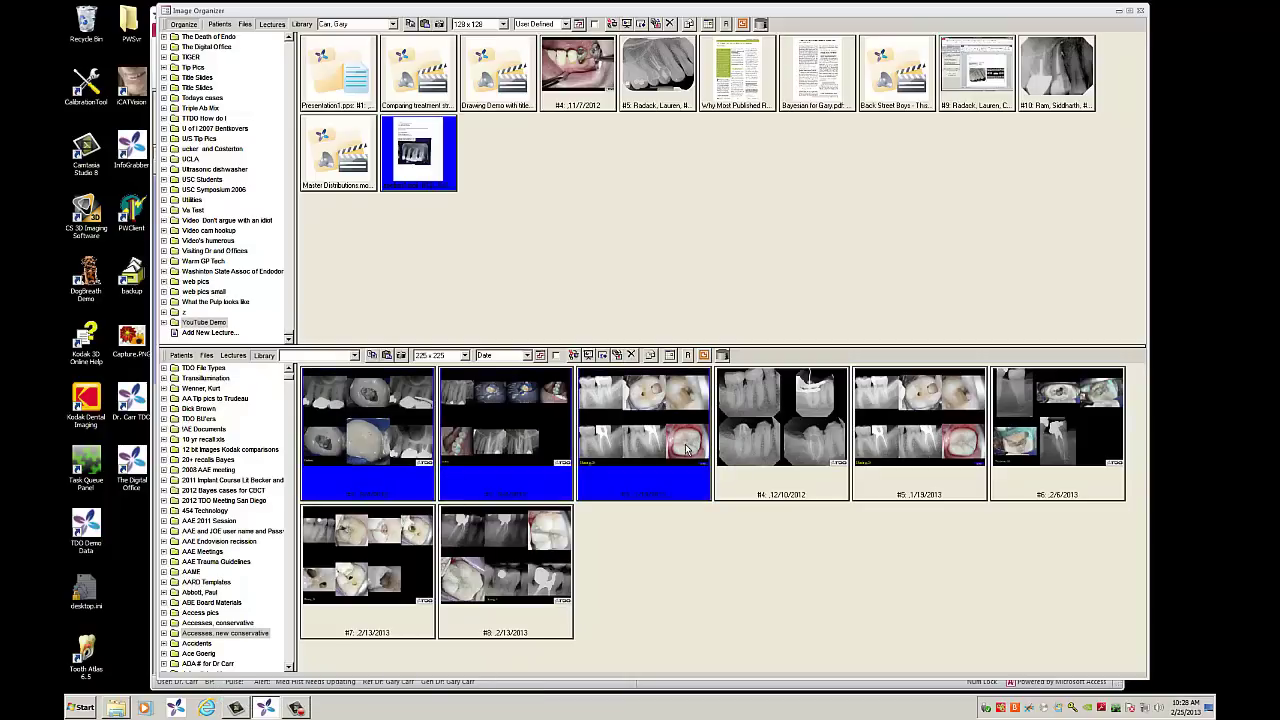
{"action": "left_click_drag", "start_coordinate": [689, 450], "coordinate": [743, 264]}
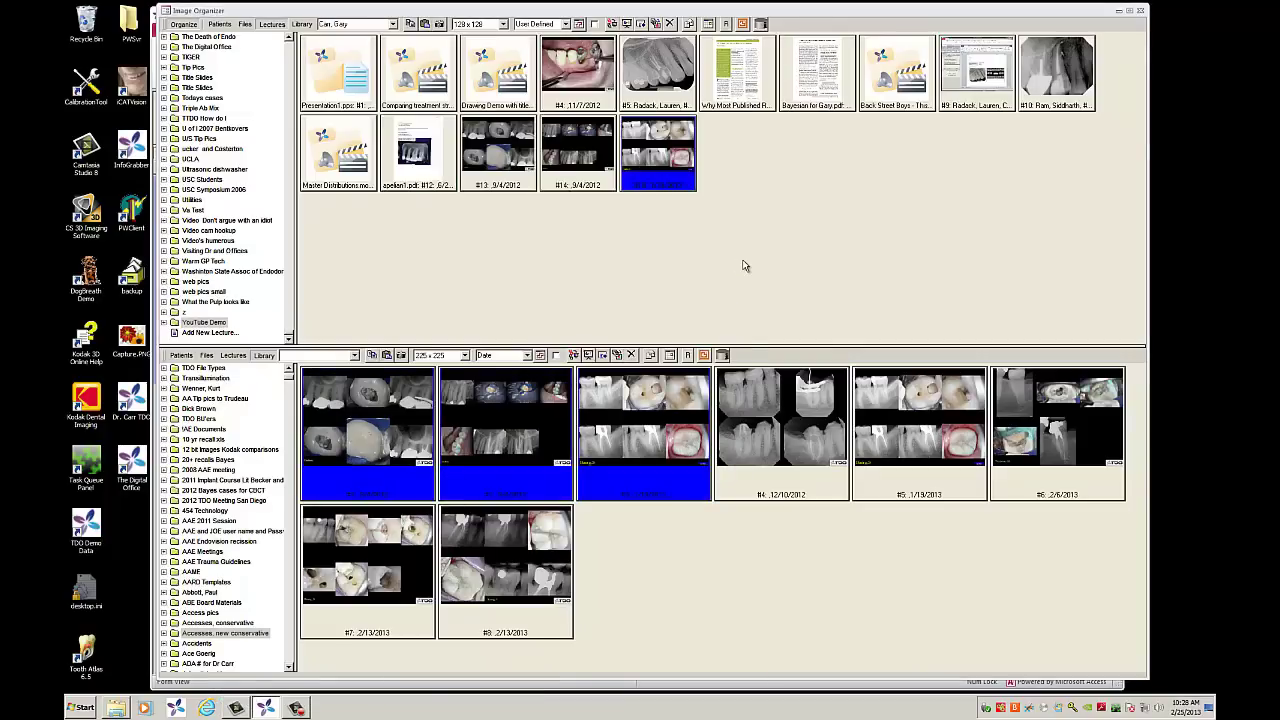
- Copy the first X-ray image from the existing 2013 Deer Valley lecture into the YouTube Demo lecture
{"action": "left_click", "coordinate": [238, 357]}
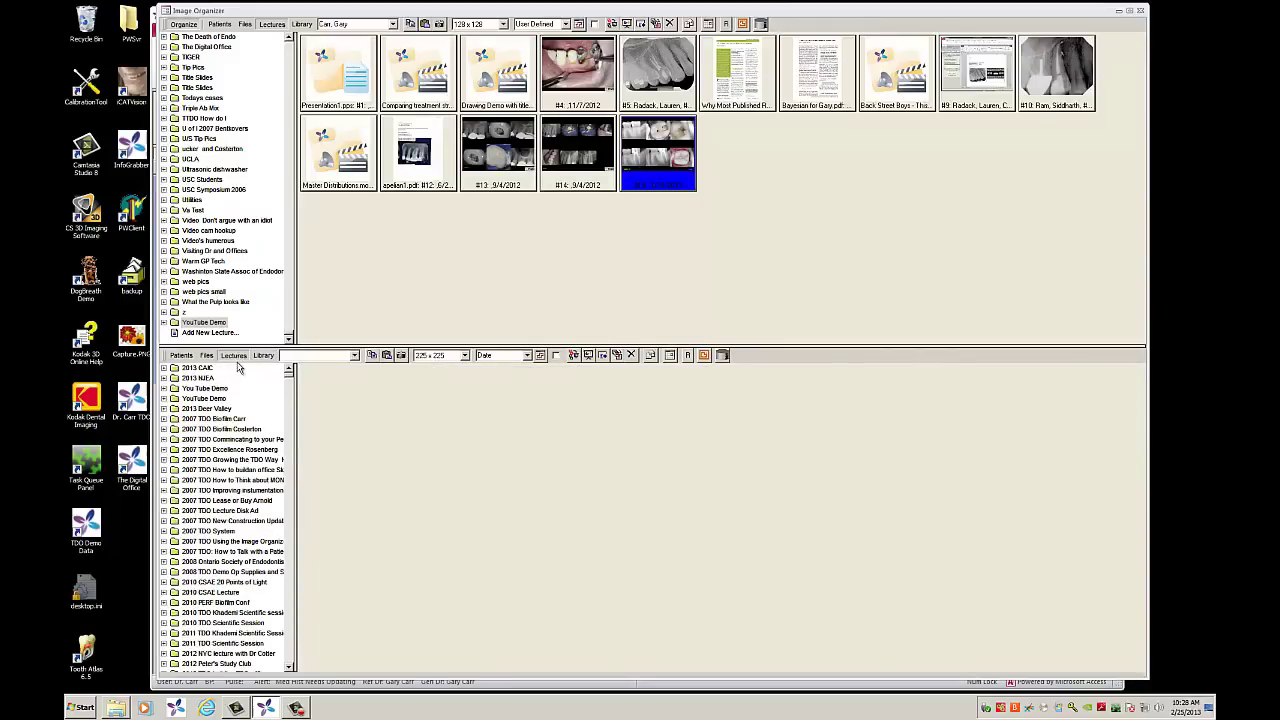
{"action": "left_click", "coordinate": [217, 410]}
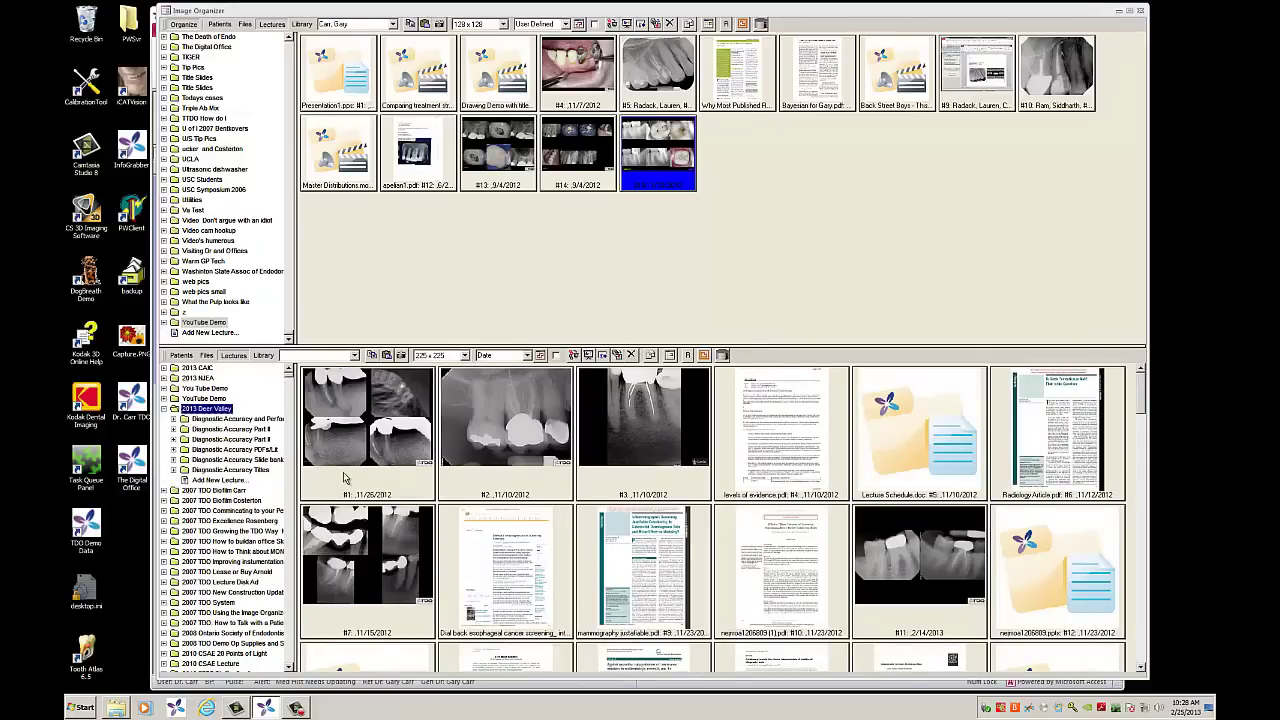
{"action": "left_click_drag", "start_coordinate": [343, 478], "coordinate": [775, 230]}
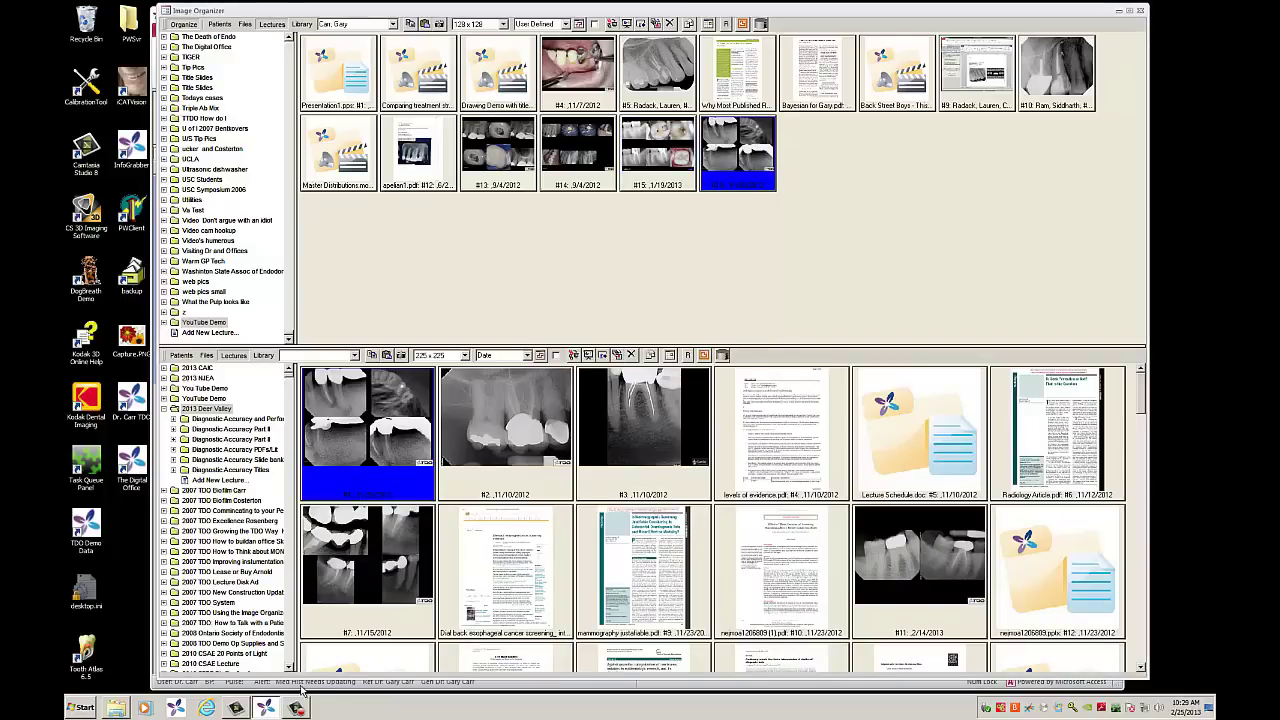
- Copy the first CBCT image from the 2010 TDO Scientific Session lecture into the YouTube Demo lecture
{"action": "left_click", "coordinate": [288, 657]}
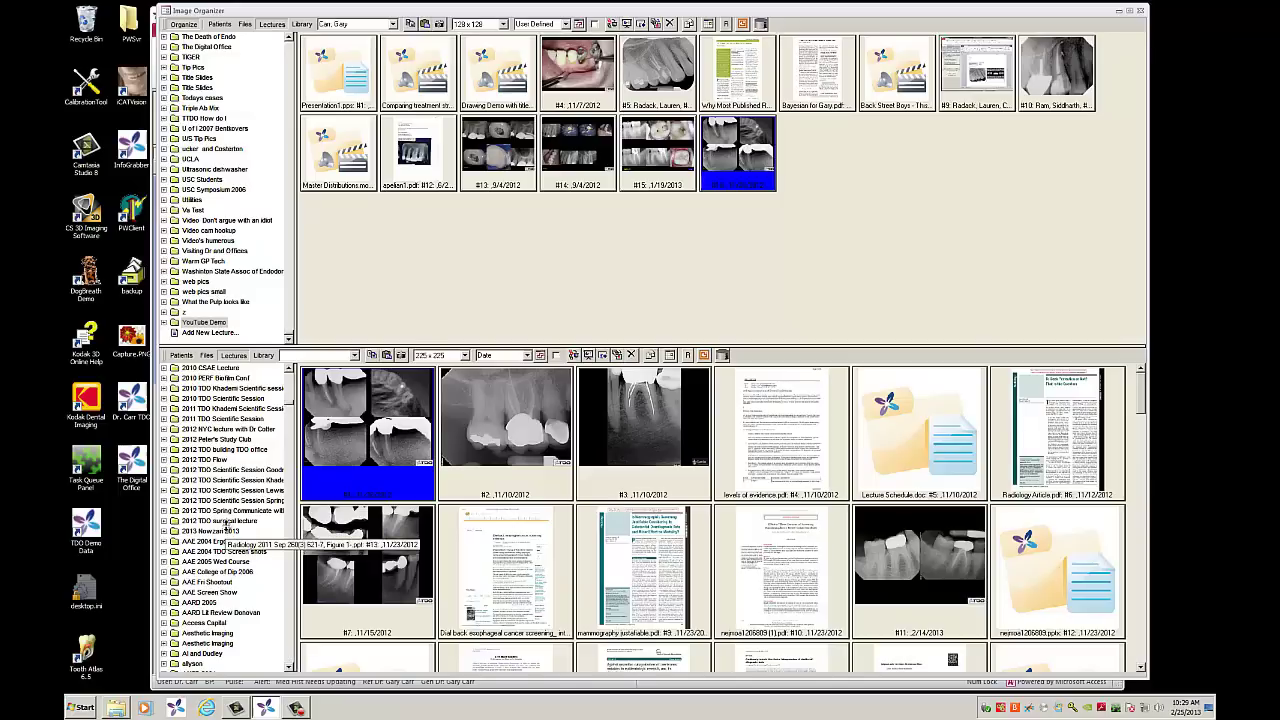
{"action": "left_click", "coordinate": [227, 399]}
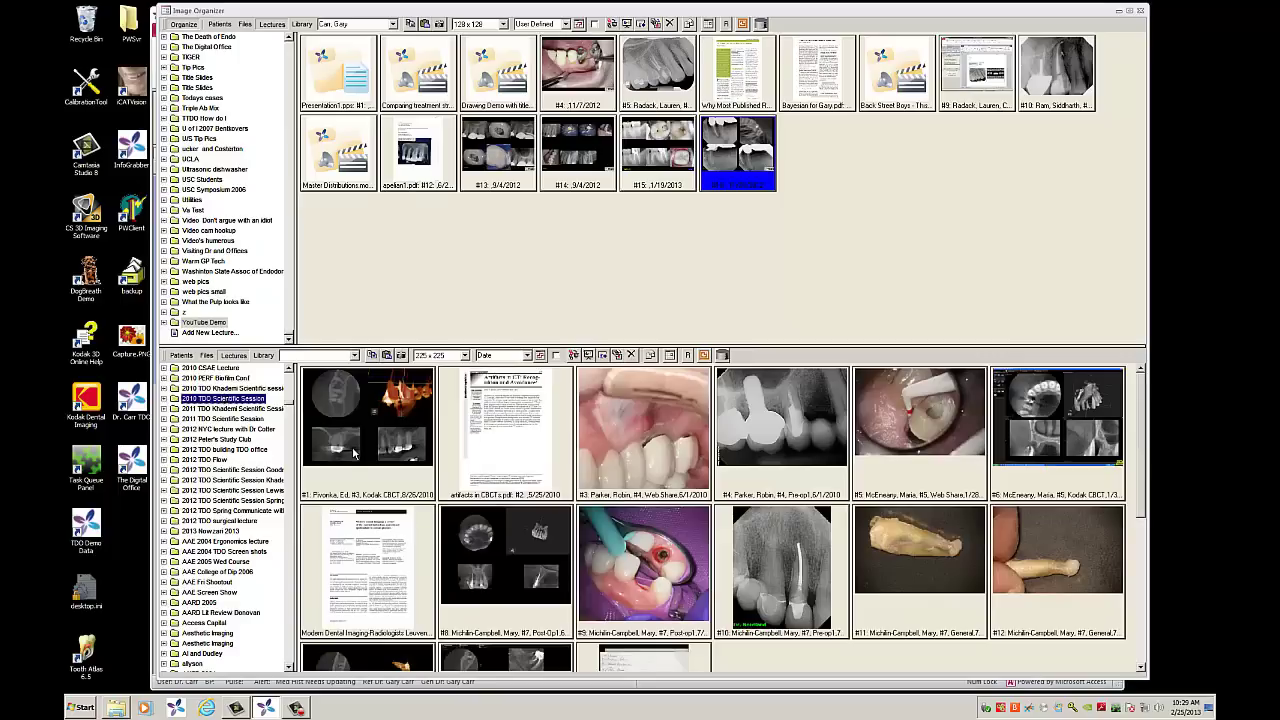
{"action": "left_click_drag", "start_coordinate": [353, 453], "coordinate": [949, 288]}
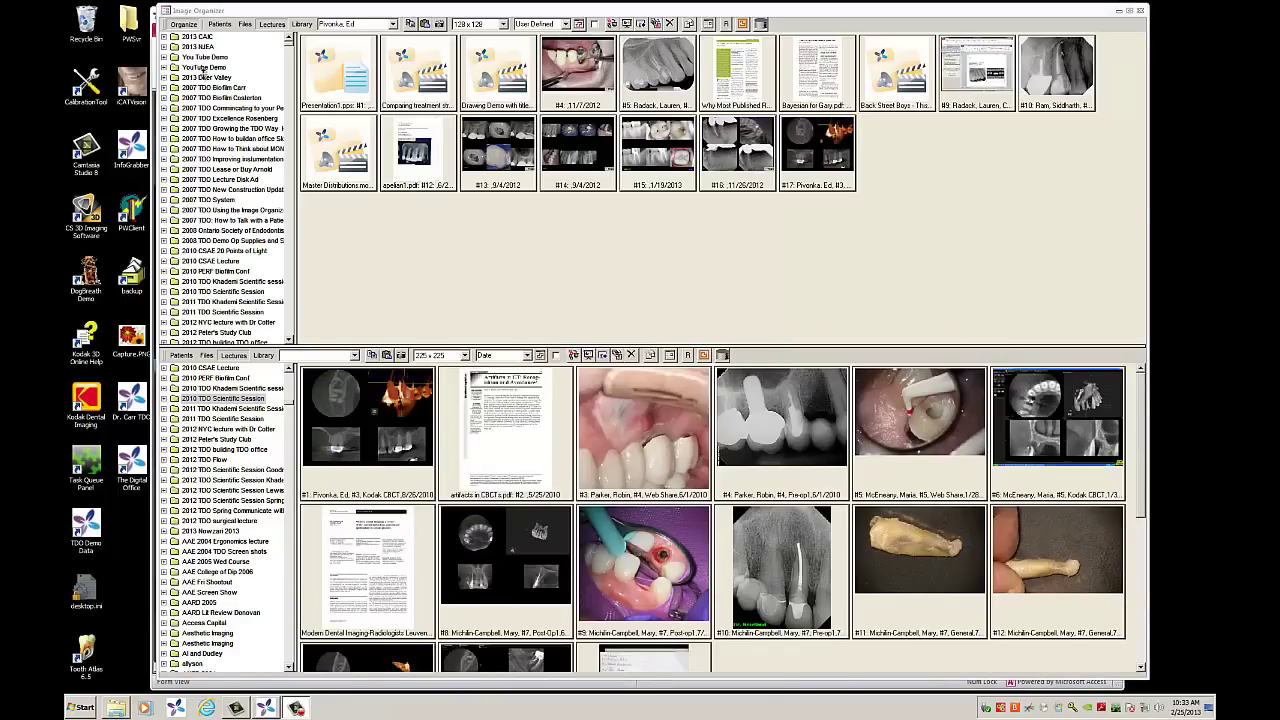
- Return the organizer to a single pane and start presenting the YouTube Demo lecture as a slide show
{"action": "left_click", "coordinate": [190, 24]}
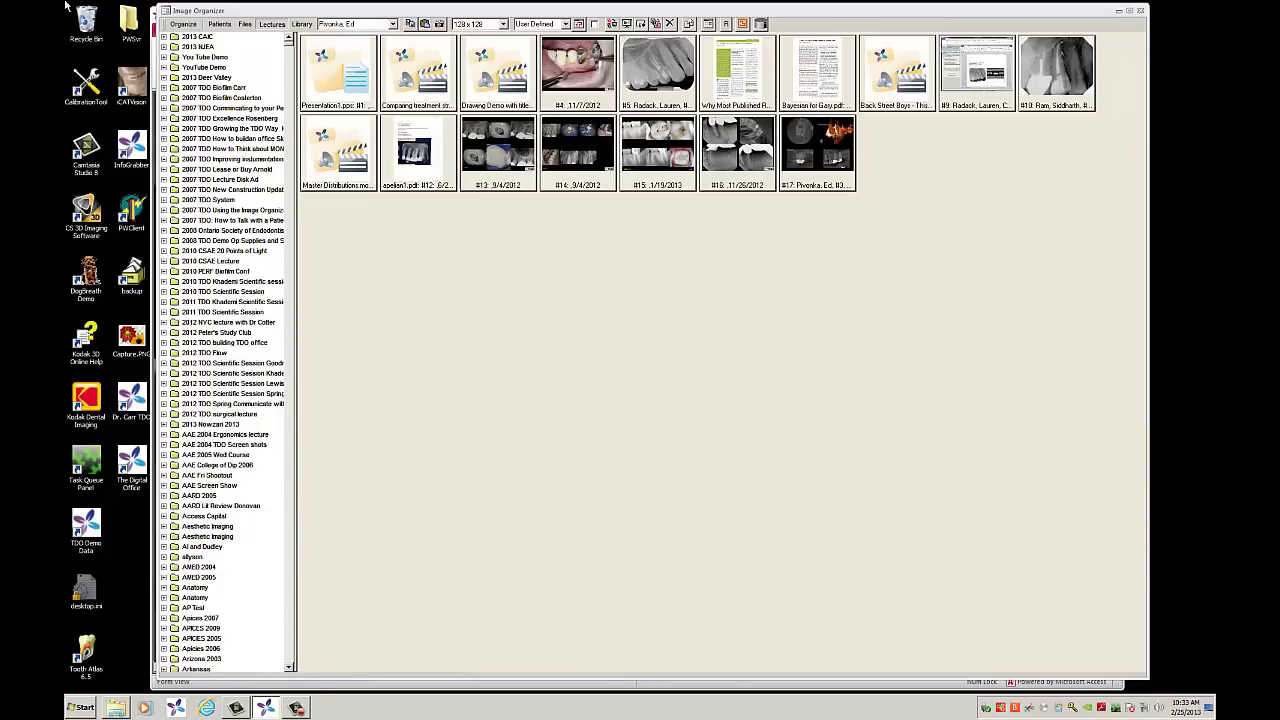
{"action": "left_click", "coordinate": [627, 24]}
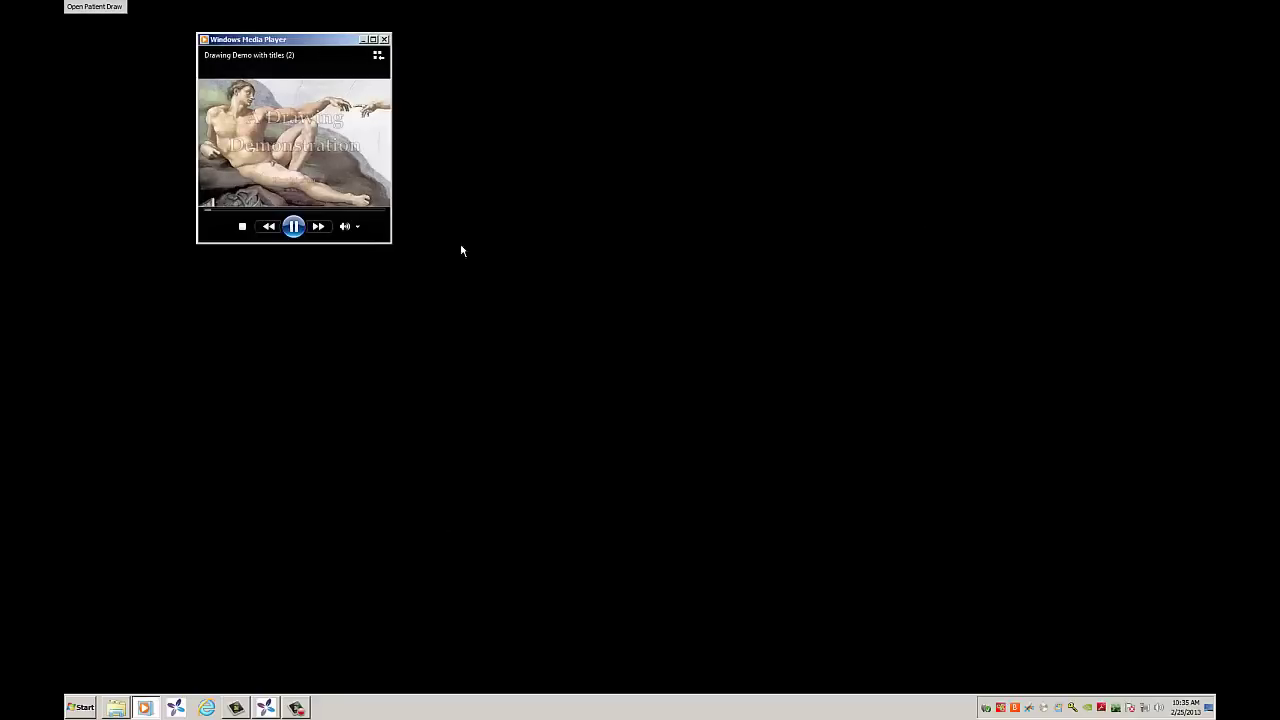
- Enlarge the player window of the Drawing Demo video to watch it, and close it
{"action": "left_click_drag", "start_coordinate": [391, 243], "coordinate": [1032, 616]}
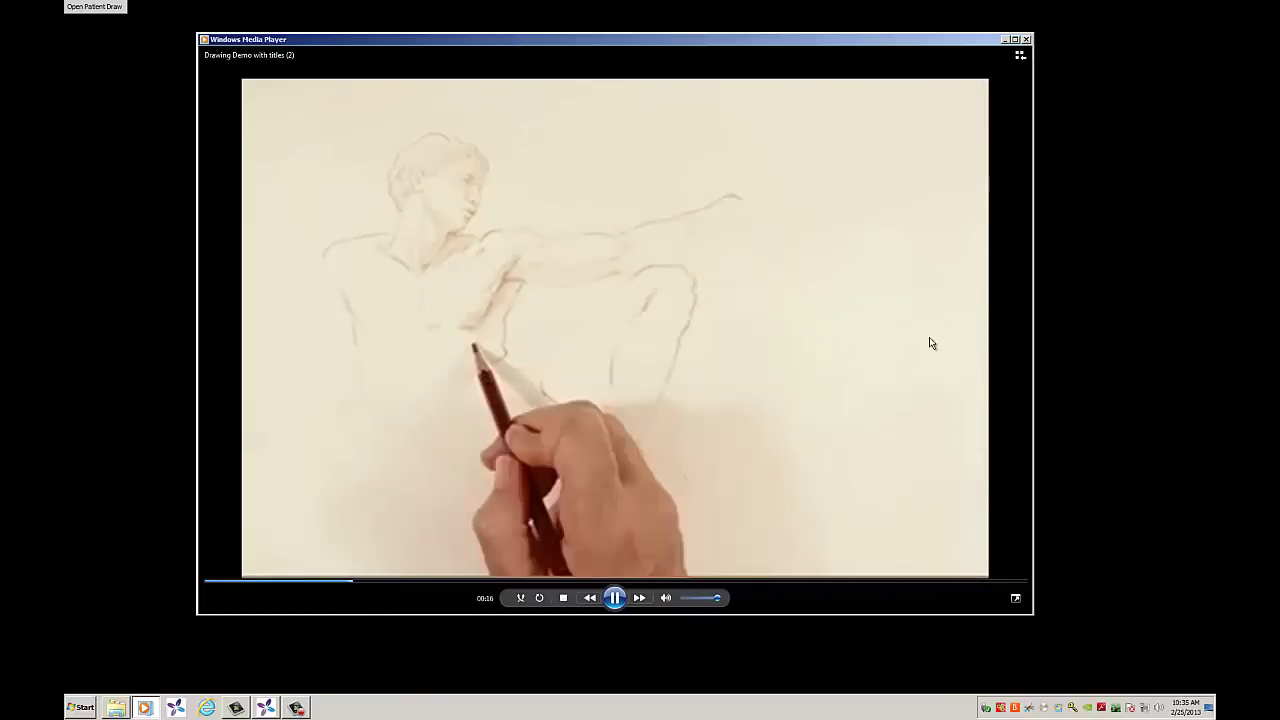
{"action": "left_click", "coordinate": [1026, 40]}
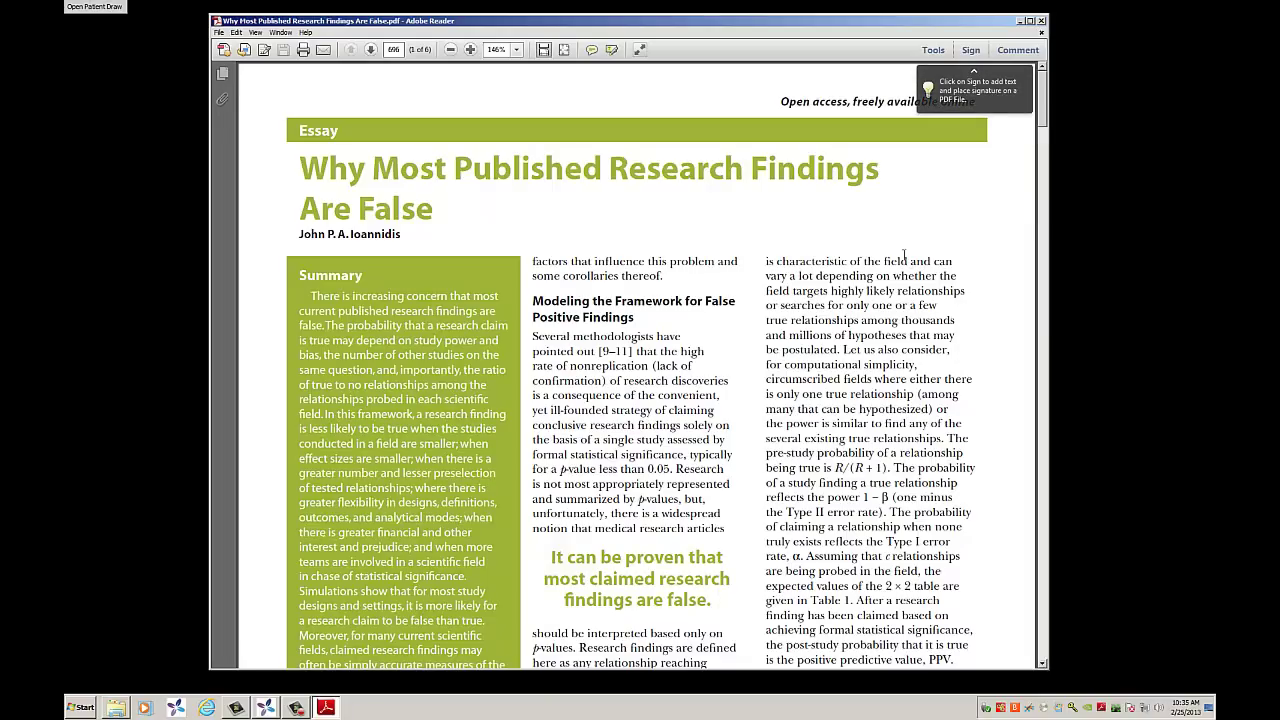
- Close the PDF on why most published research findings are false and scroll through the Bayesian for Gary PDF
{"action": "left_click", "coordinate": [1042, 21]}
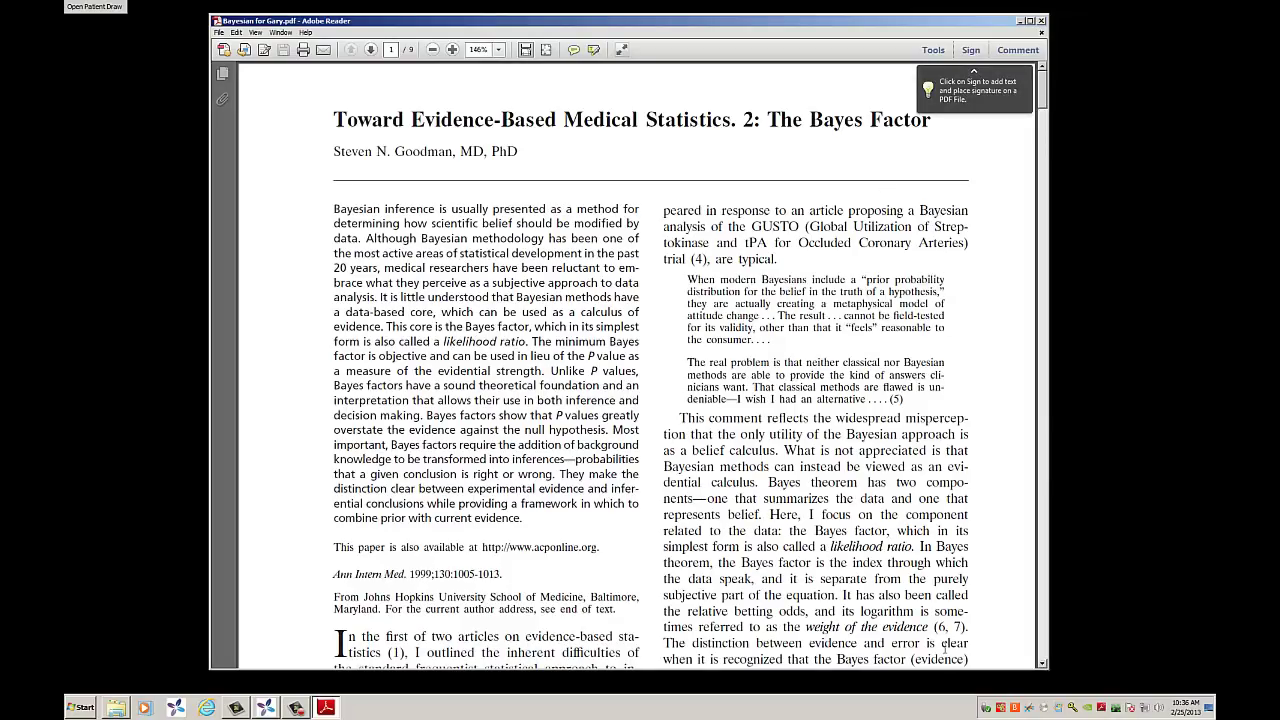
{"action": "left_click", "coordinate": [1043, 651]}
{"action": "left_click_drag", "start_coordinate": [1043, 651], "coordinate": [1043, 651]}
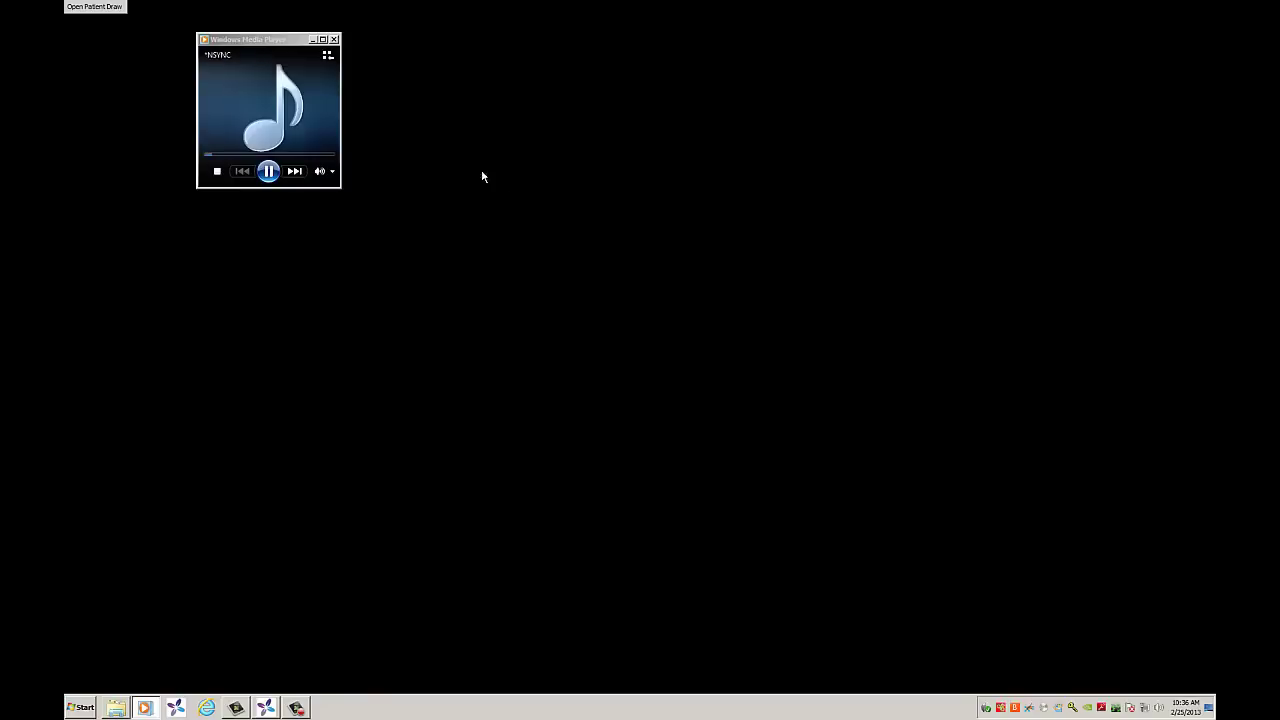
- Close the music and Master Distributions video players, and scroll through the ultra-long term endo recall PDF before closing it
{"action": "left_click", "coordinate": [334, 40]}
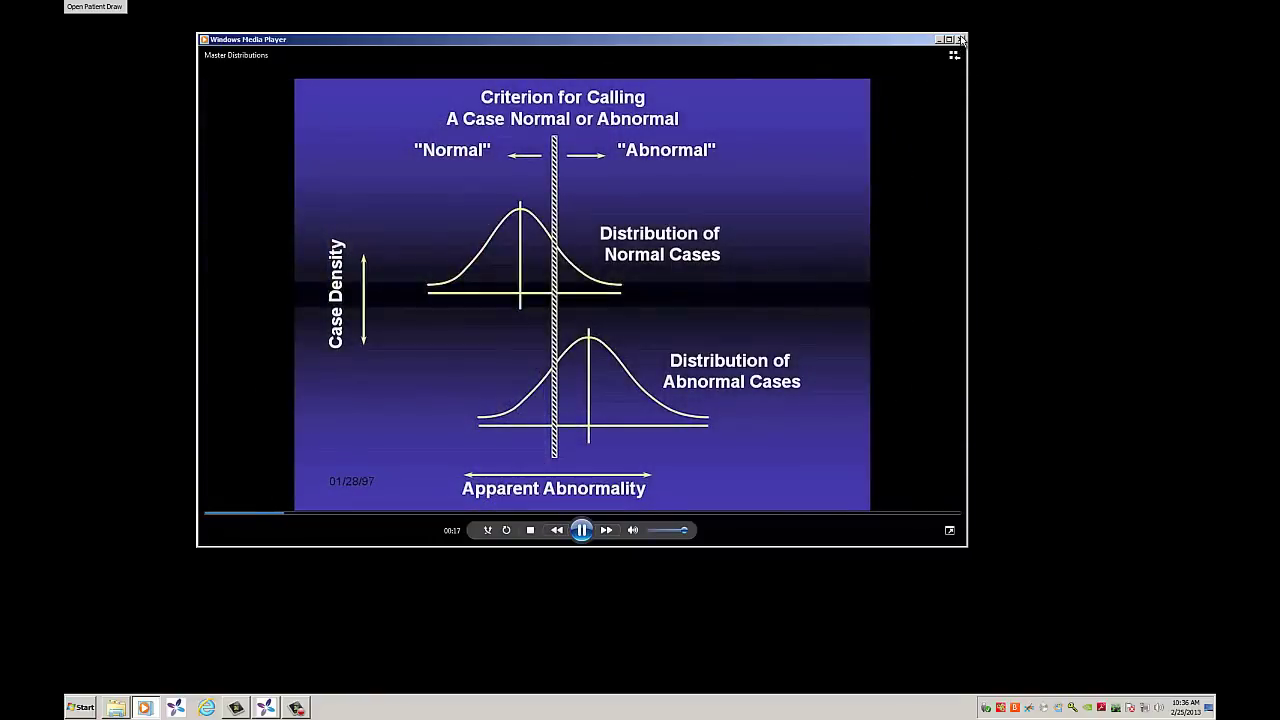
{"action": "left_click", "coordinate": [961, 39]}
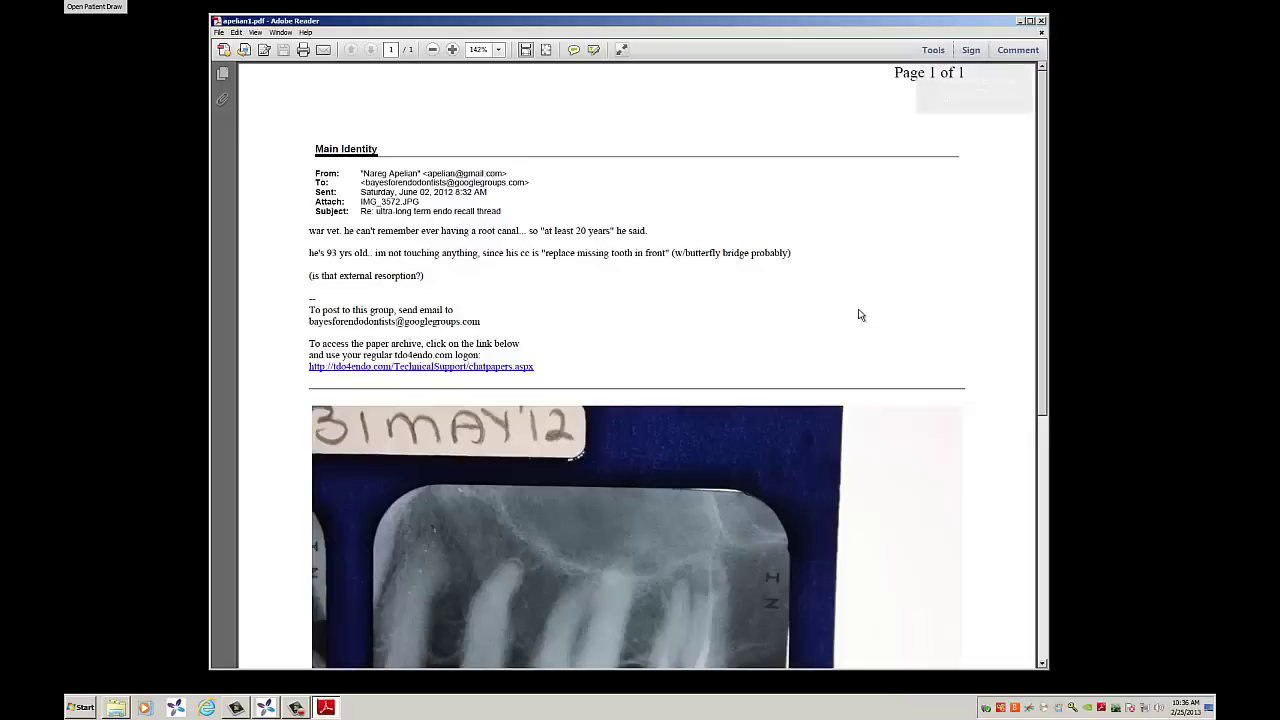
{"action": "left_click_drag", "start_coordinate": [1042, 285], "coordinate": [1045, 318]}
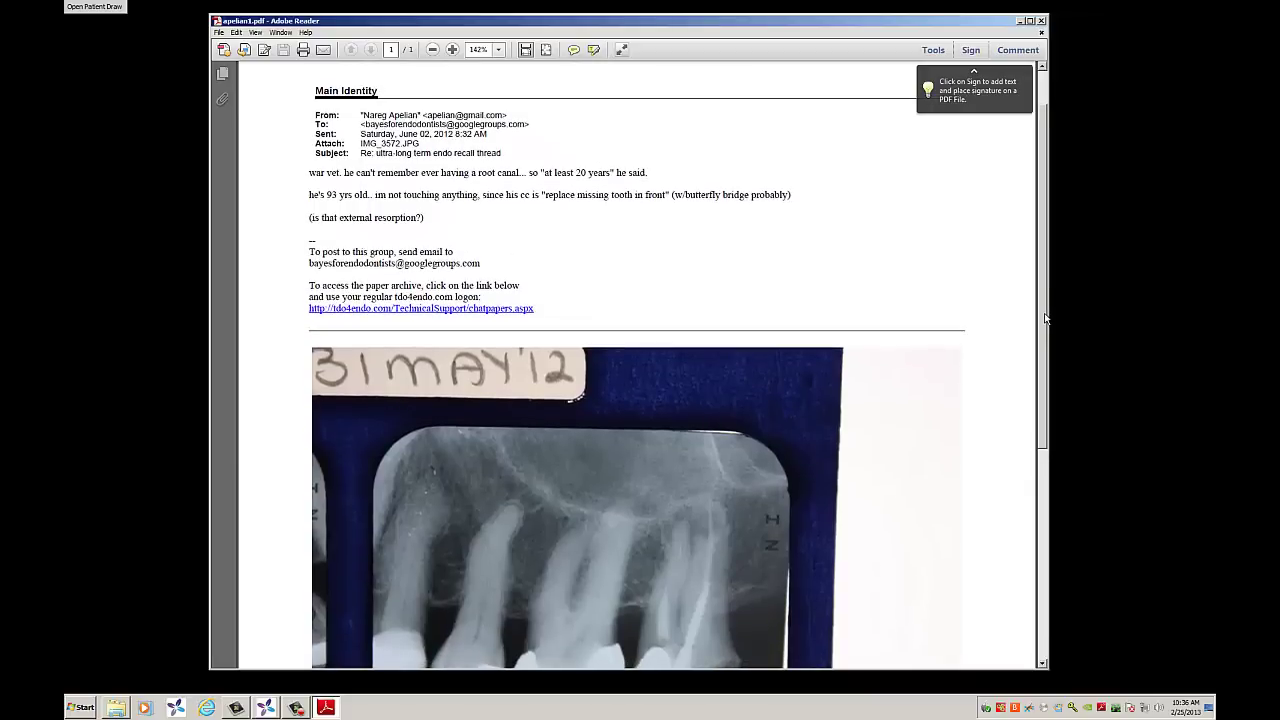
{"action": "left_click", "coordinate": [1041, 20]}
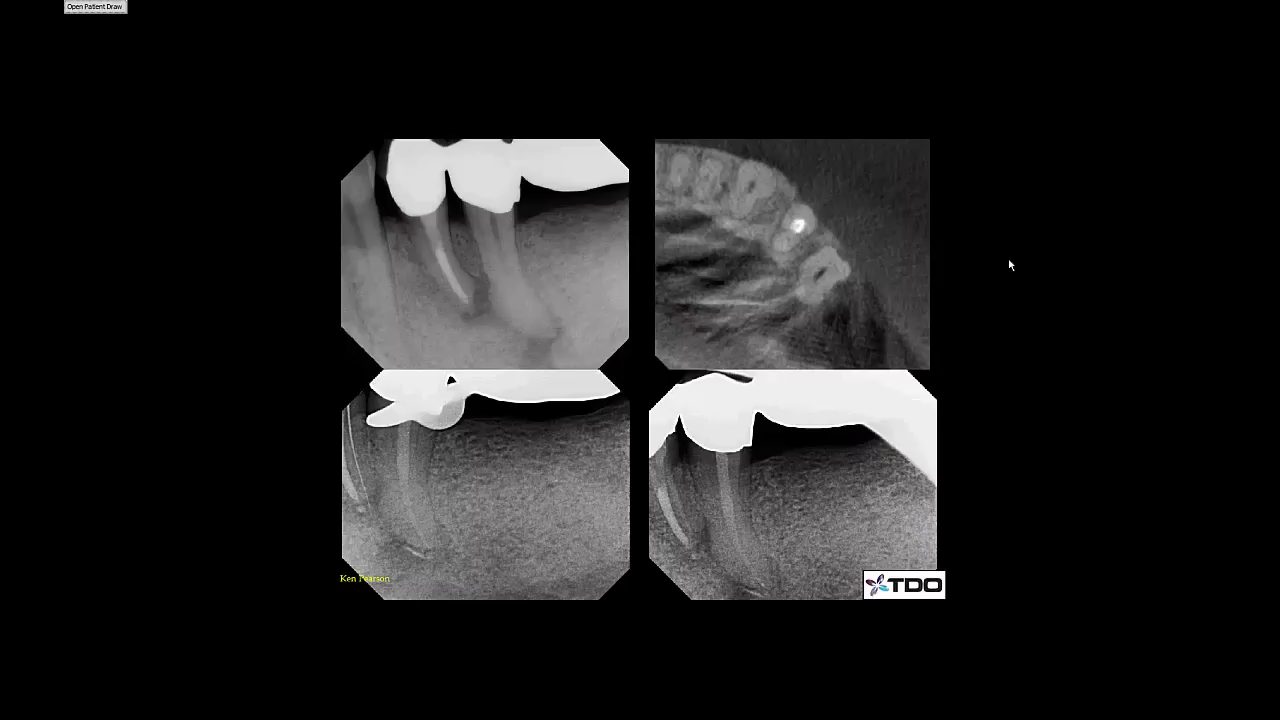
- Open the slide with three radiographs and a CBCT slice in Patient Draw, inspect the CBCT slice enlarged, and return to the slide show
{"action": "left_click", "coordinate": [96, 7]}
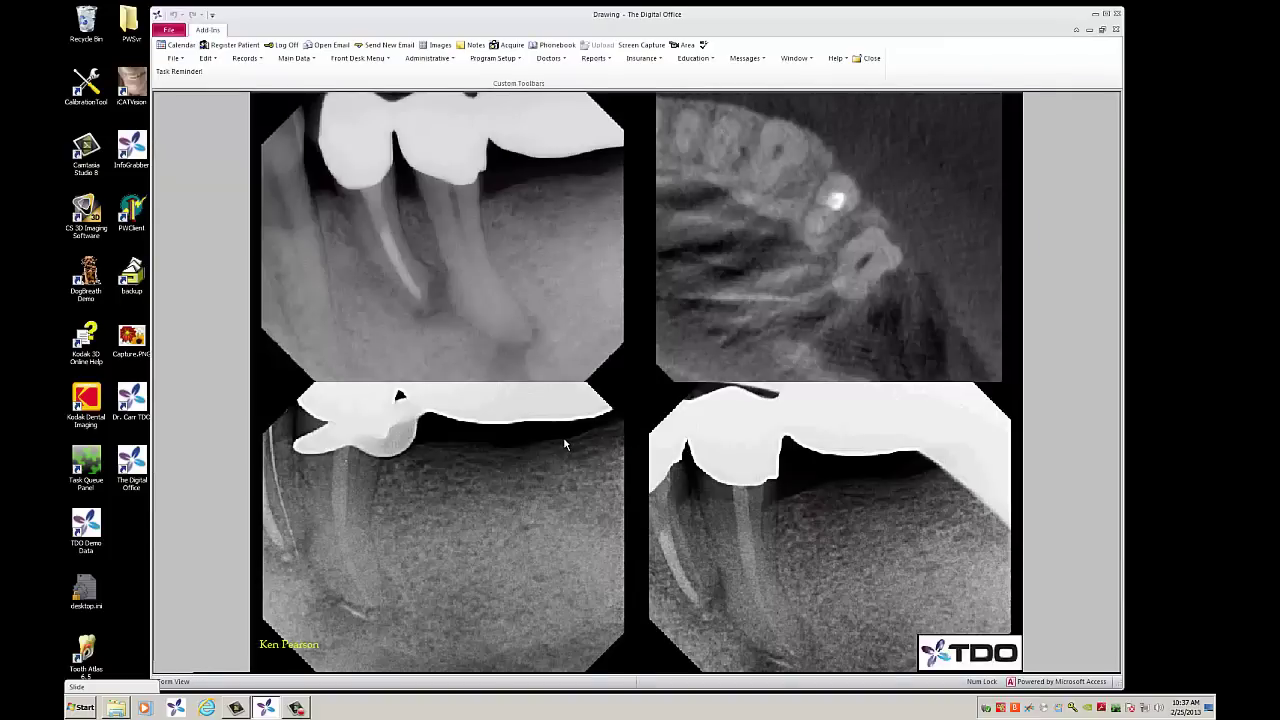
{"action": "scroll", "coordinate": [480, 435], "scroll_direction": "up", "scroll_amount": 3}
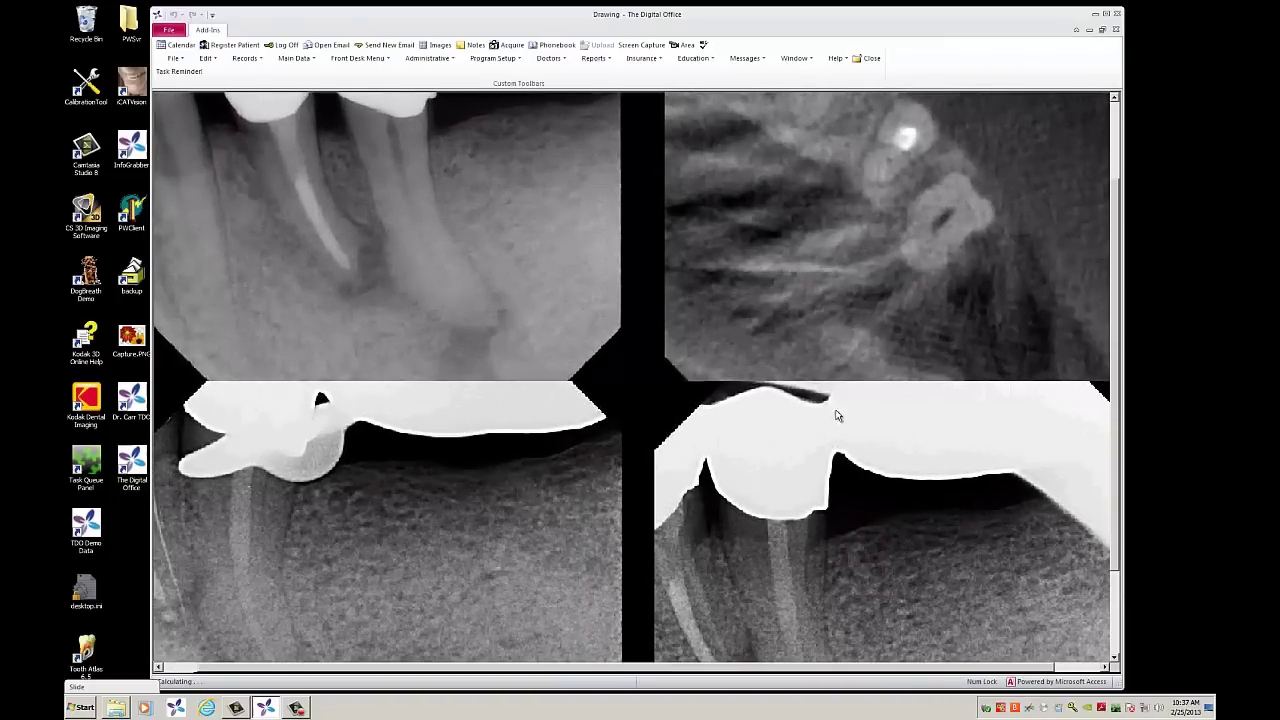
{"action": "scroll", "coordinate": [709, 459], "scroll_direction": "up", "scroll_amount": 2}
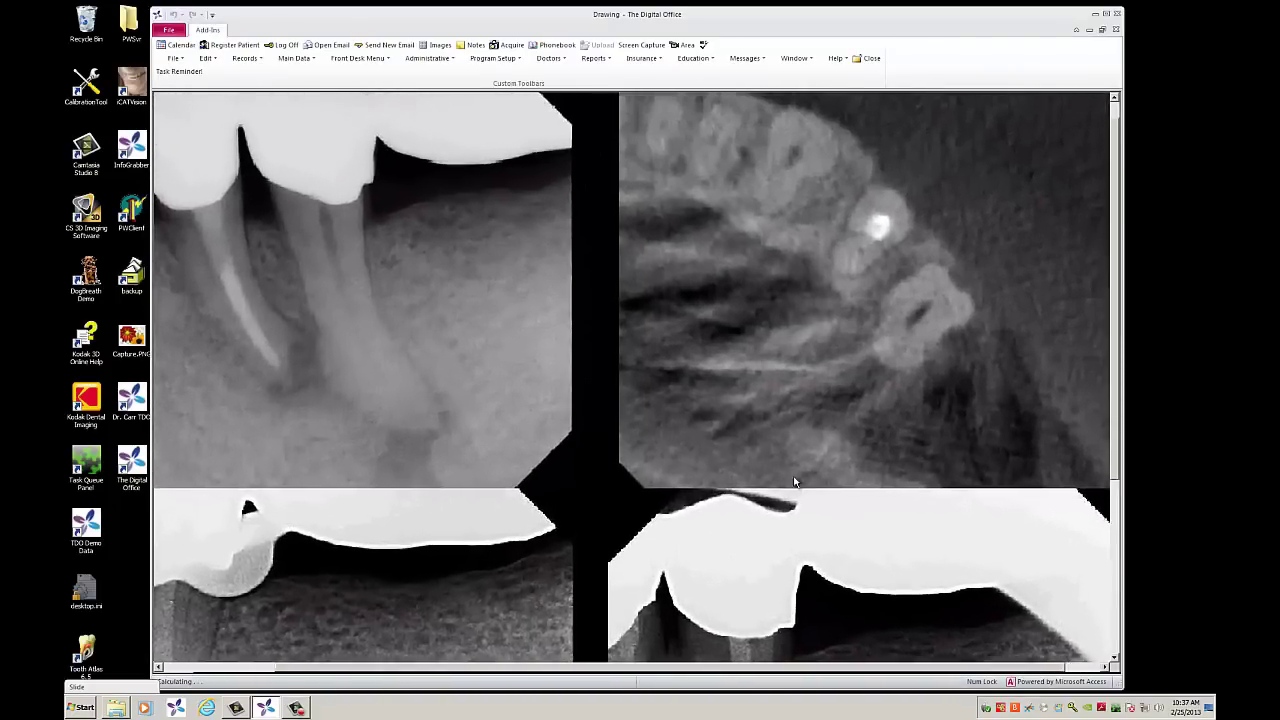
{"action": "left_click_drag", "start_coordinate": [932, 416], "coordinate": [841, 469]}
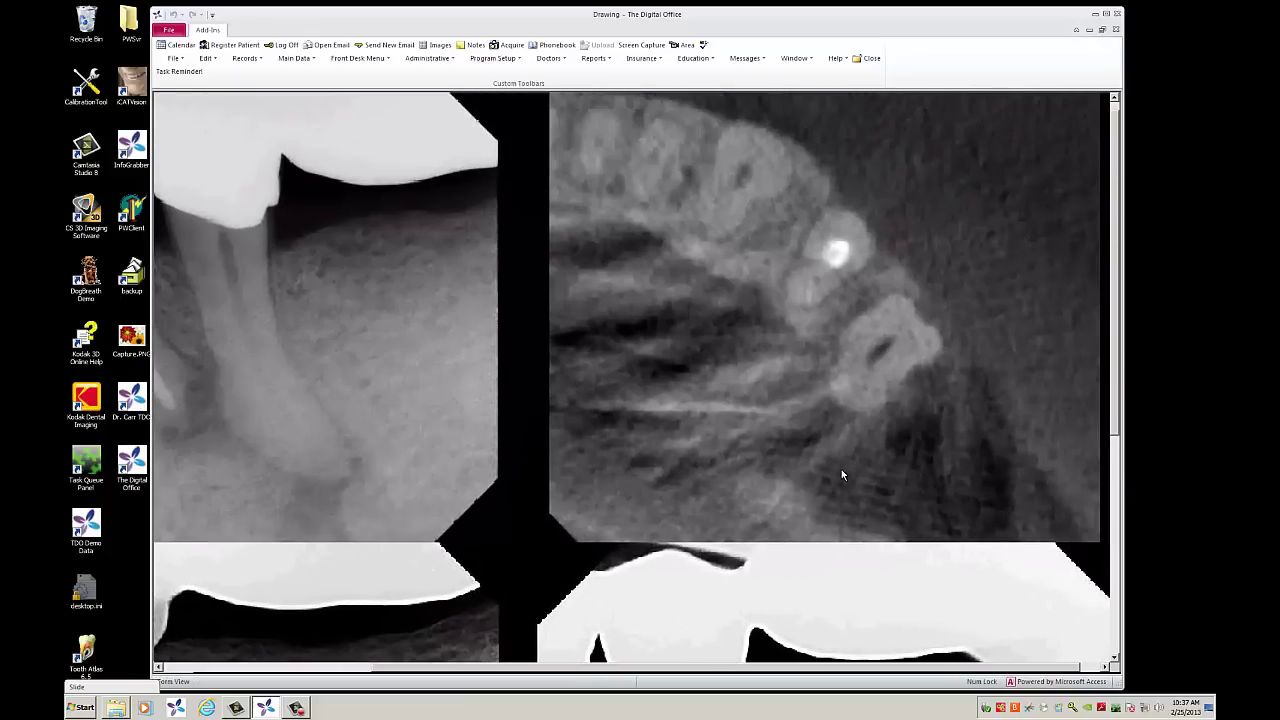
{"action": "scroll", "coordinate": [842, 512], "scroll_direction": "down", "scroll_amount": 5}
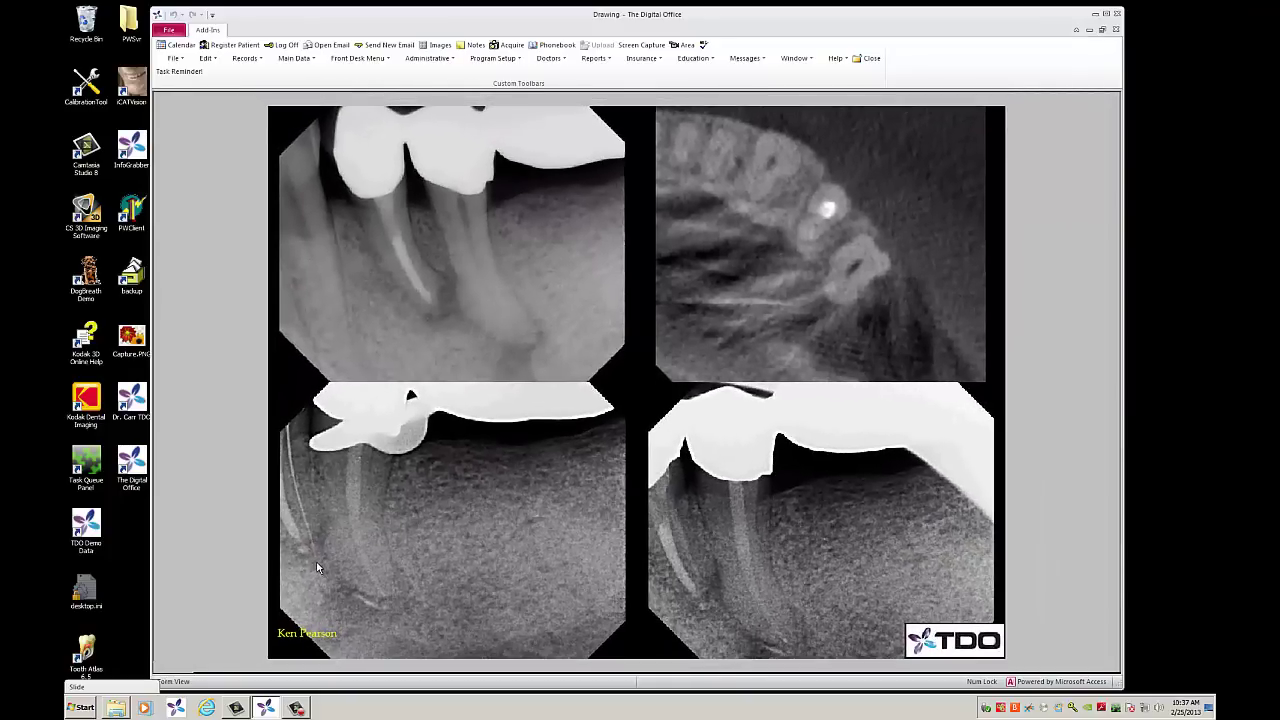
{"action": "left_click", "coordinate": [94, 690]}
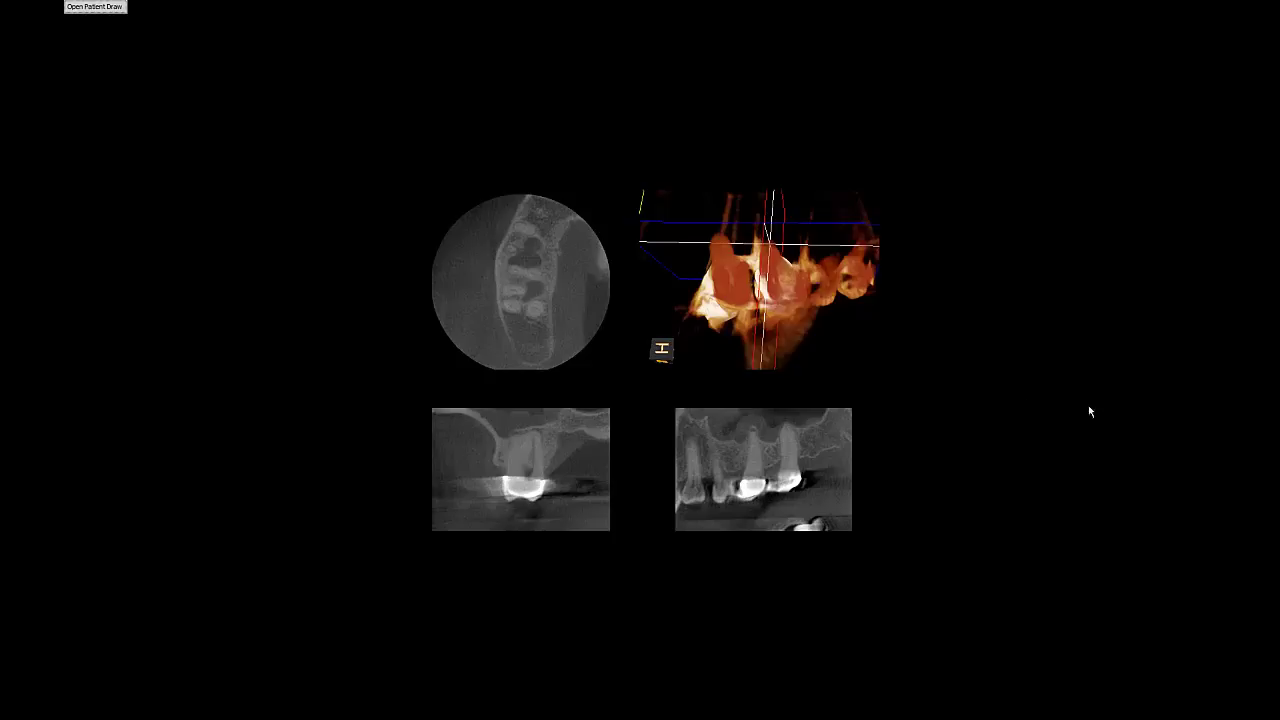
- Open the slide with CBCT views and a 3D rendering in Patient Draw and enlarge it for inspection
{"action": "left_click", "coordinate": [96, 7]}
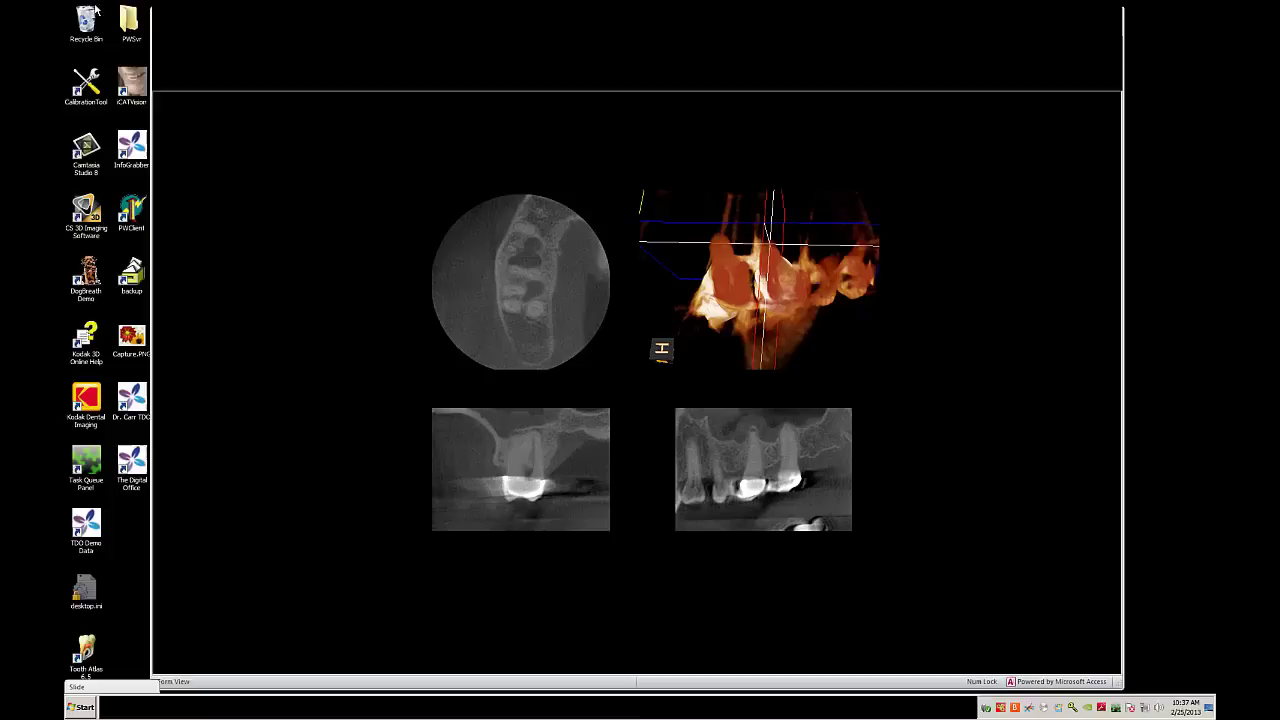
{"action": "scroll", "coordinate": [1007, 350], "scroll_direction": "up", "scroll_amount": 3}
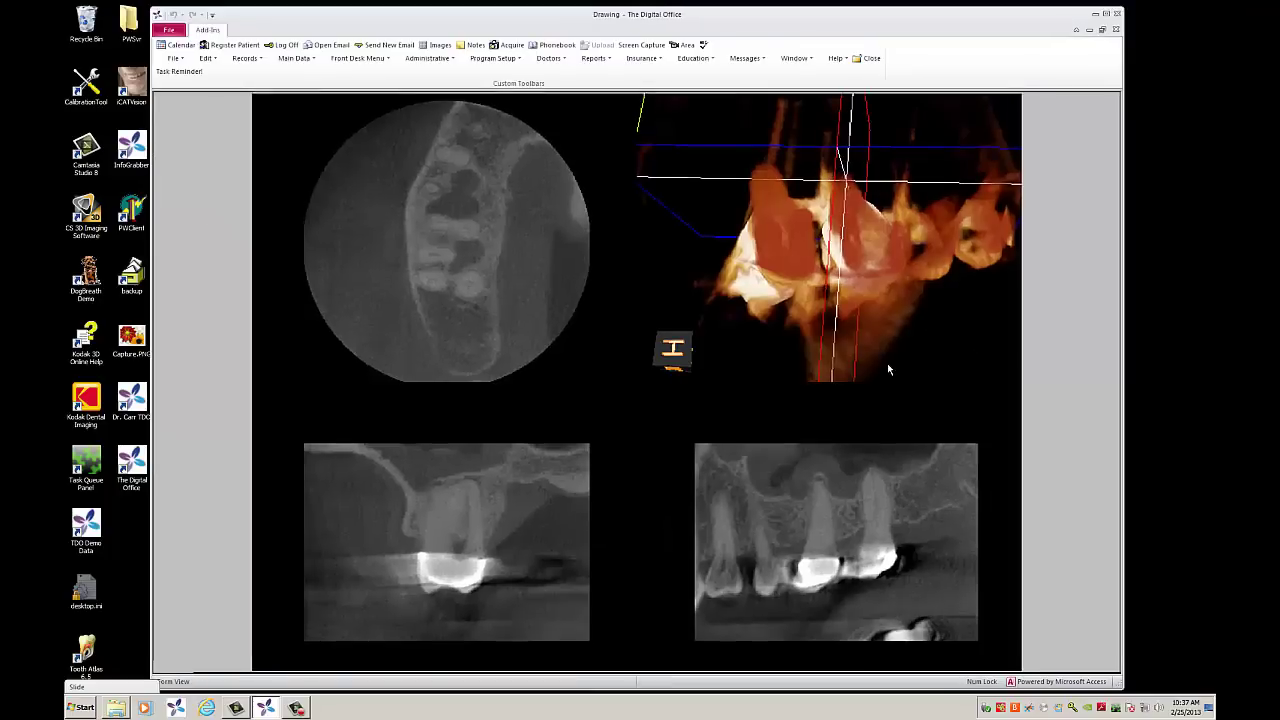